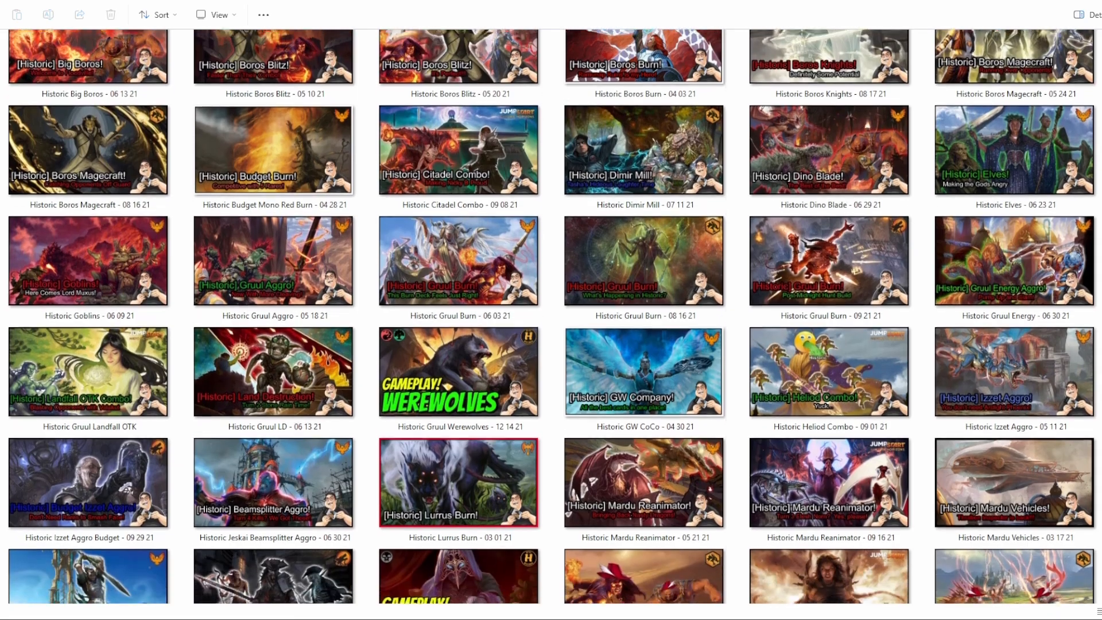
scroll(552, 317, down, 3)
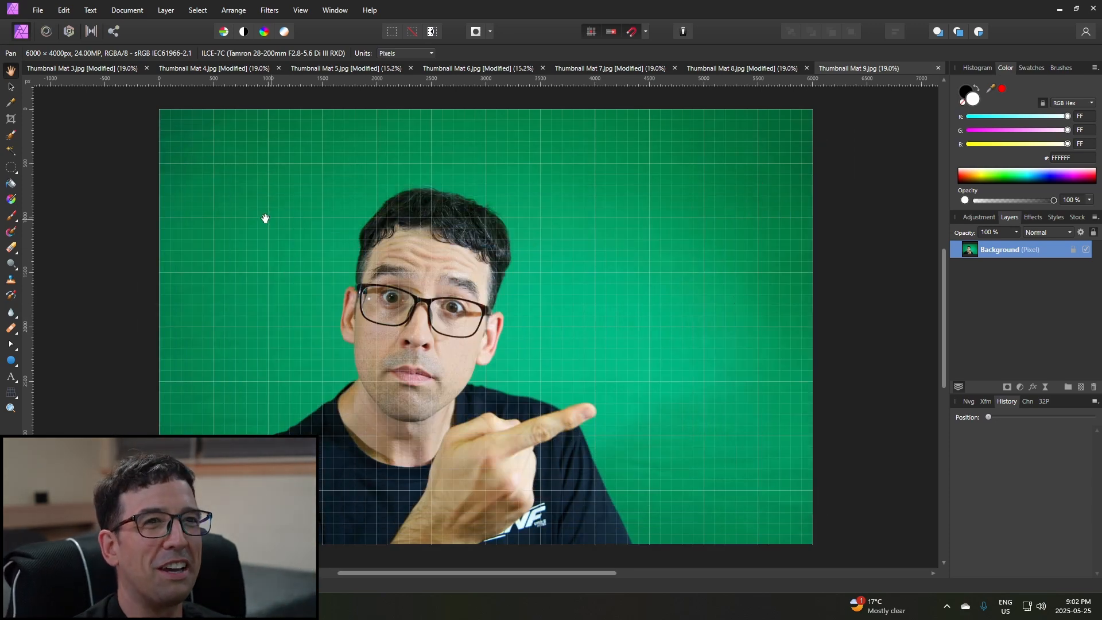
Flood-select the green backdrop around the man in the photo.
click(11, 152)
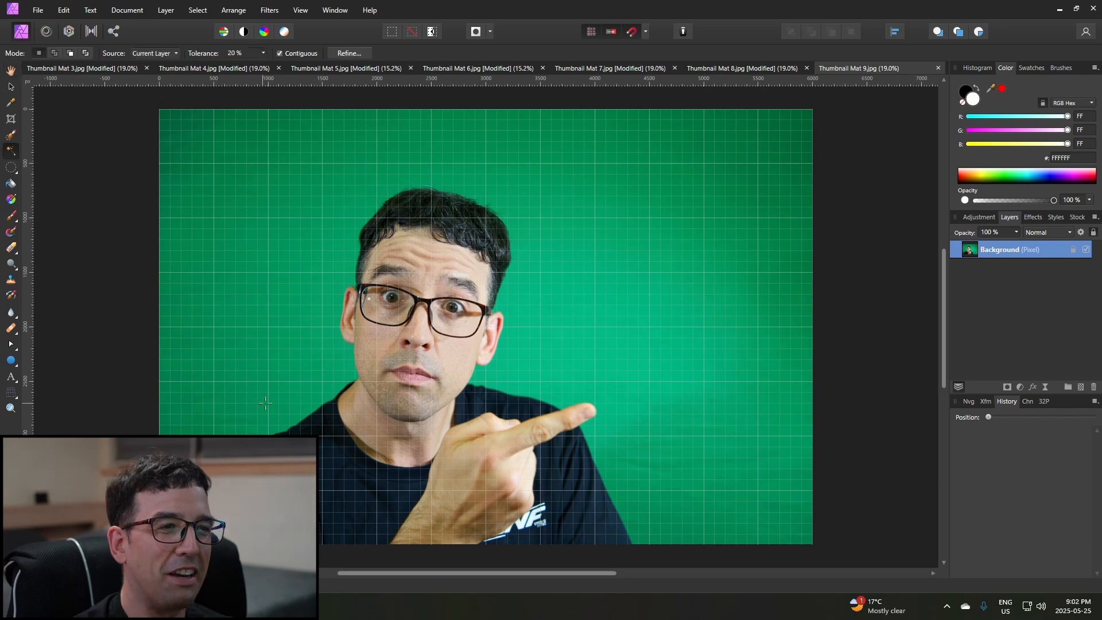
click(306, 357)
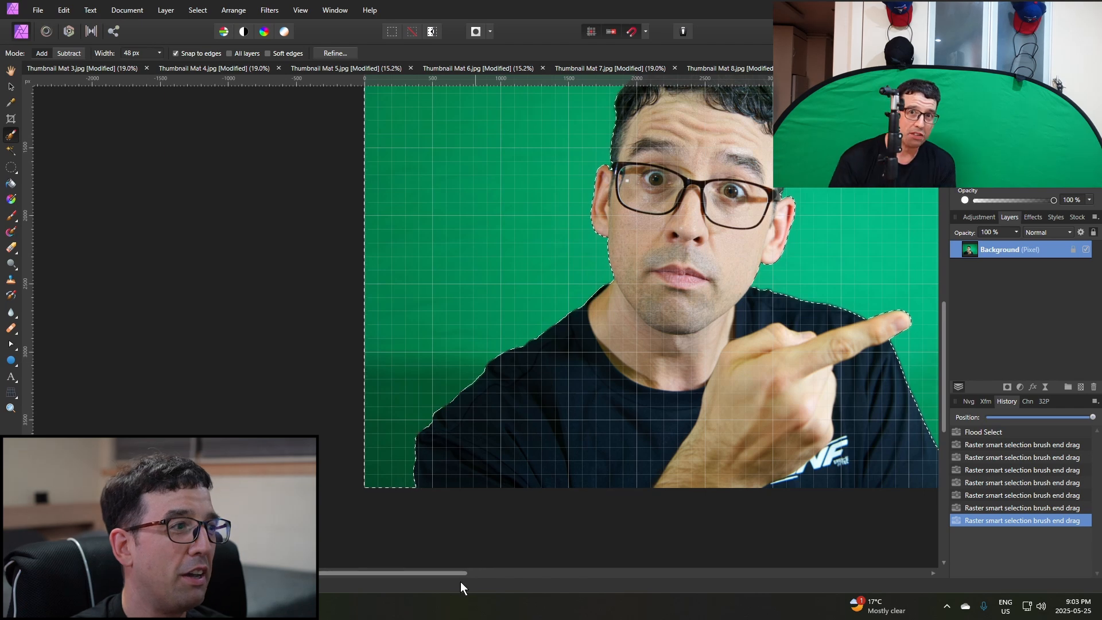
Refine the selection edge along the hair with the Selection Brush and check the outline around the face, shoulders and hand.
click(485, 566)
drag(464, 573, 551, 574)
scroll(657, 372, down, 2)
scroll(658, 371, up, 4)
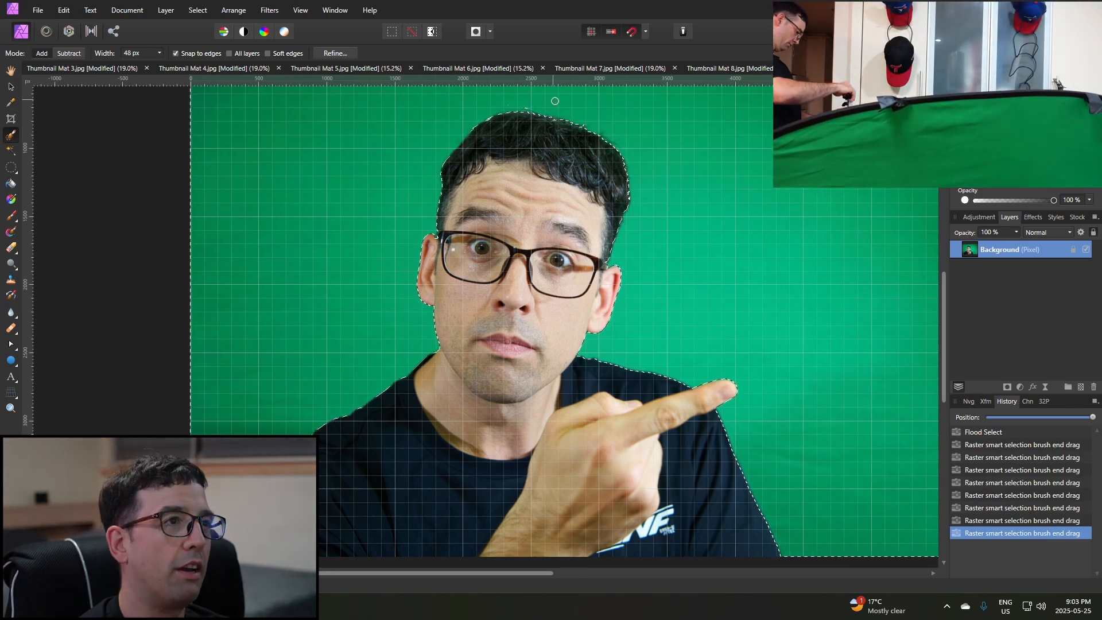
scroll(560, 106, down, 2)
scroll(560, 105, up, 3)
scroll(534, 203, up, 4)
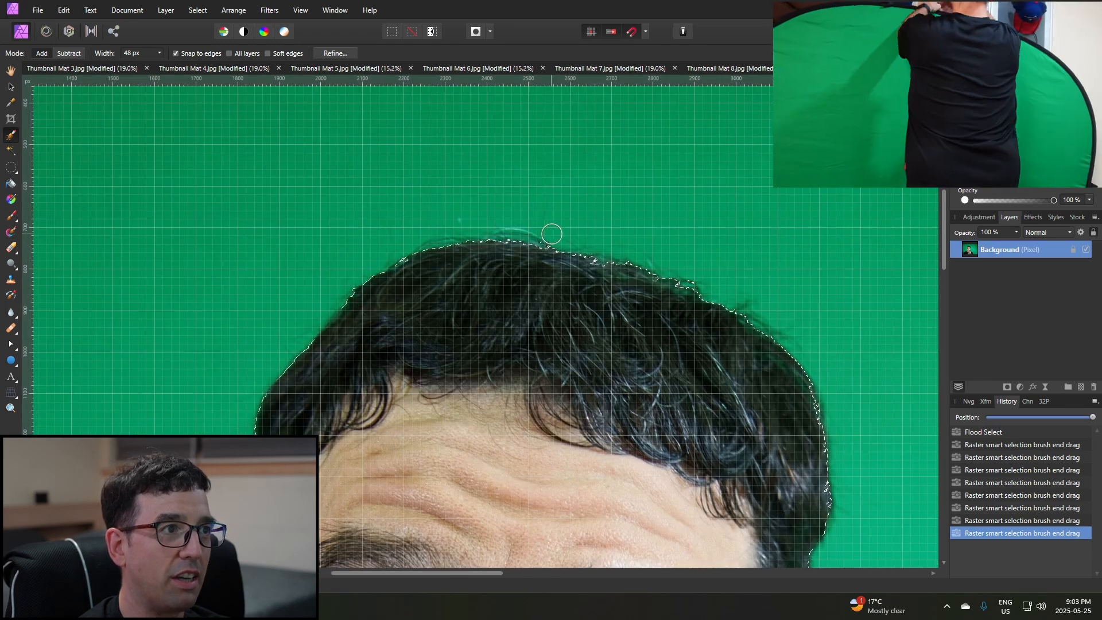
drag(540, 236, 633, 244)
mouse_move(704, 276)
mouse_down()
mouse_move(693, 275)
mouse_move(703, 281)
mouse_up()
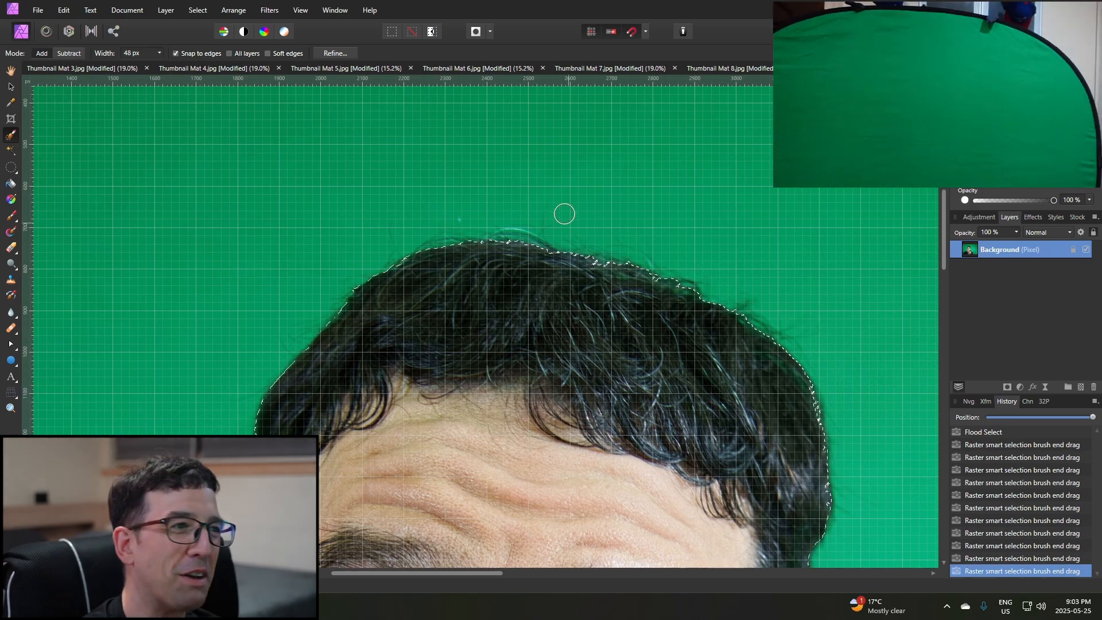
scroll(713, 302, down, 5)
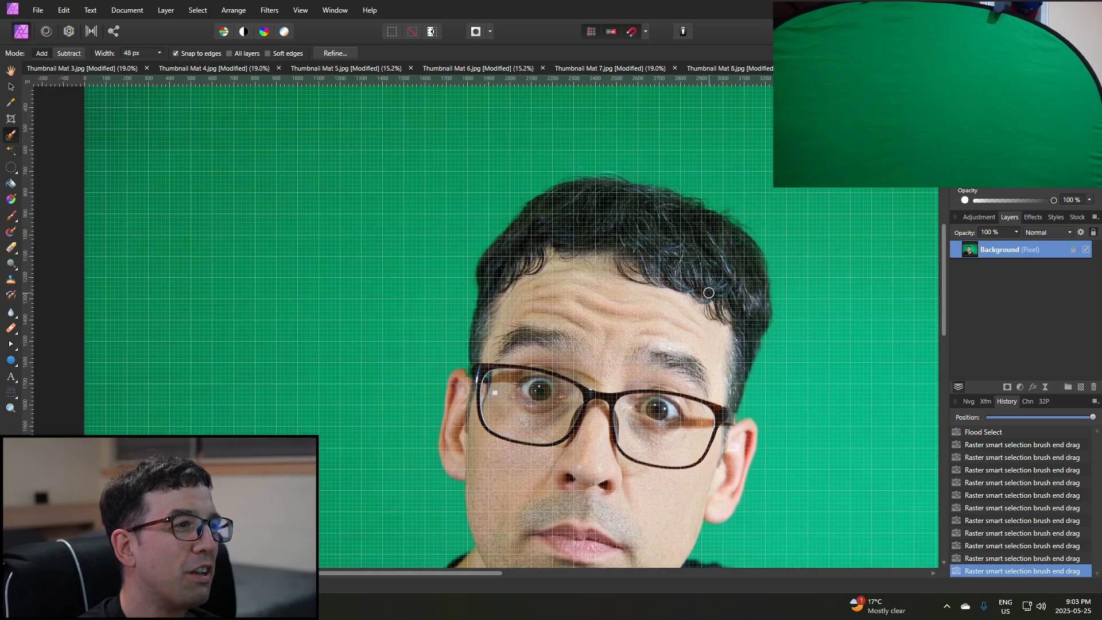
scroll(731, 296, down, 2)
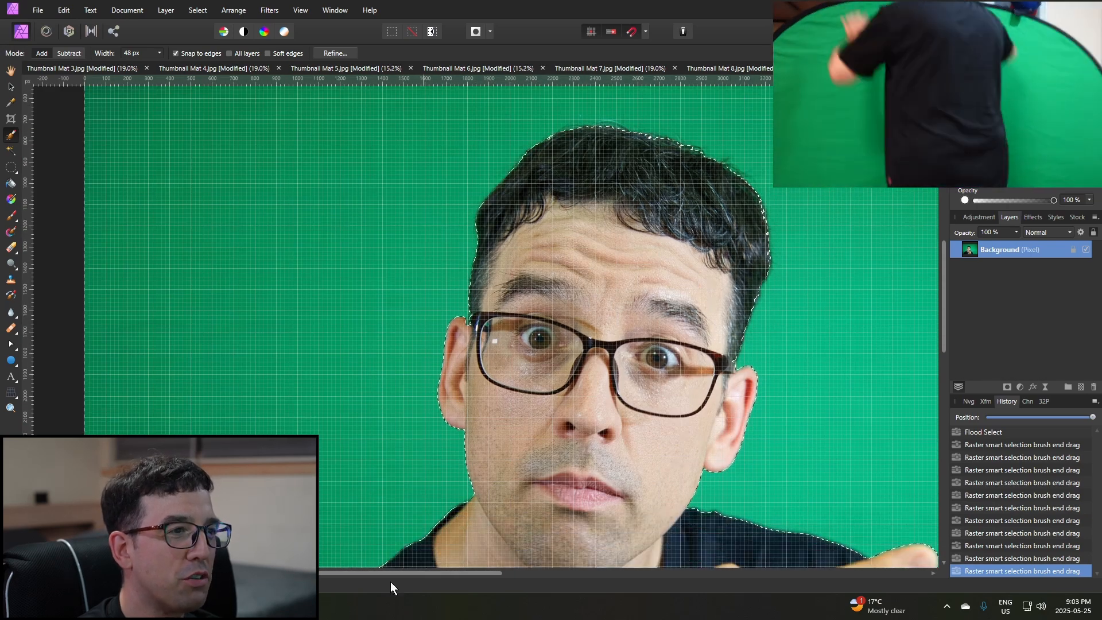
drag(436, 576, 496, 580)
scroll(544, 454, down, 3)
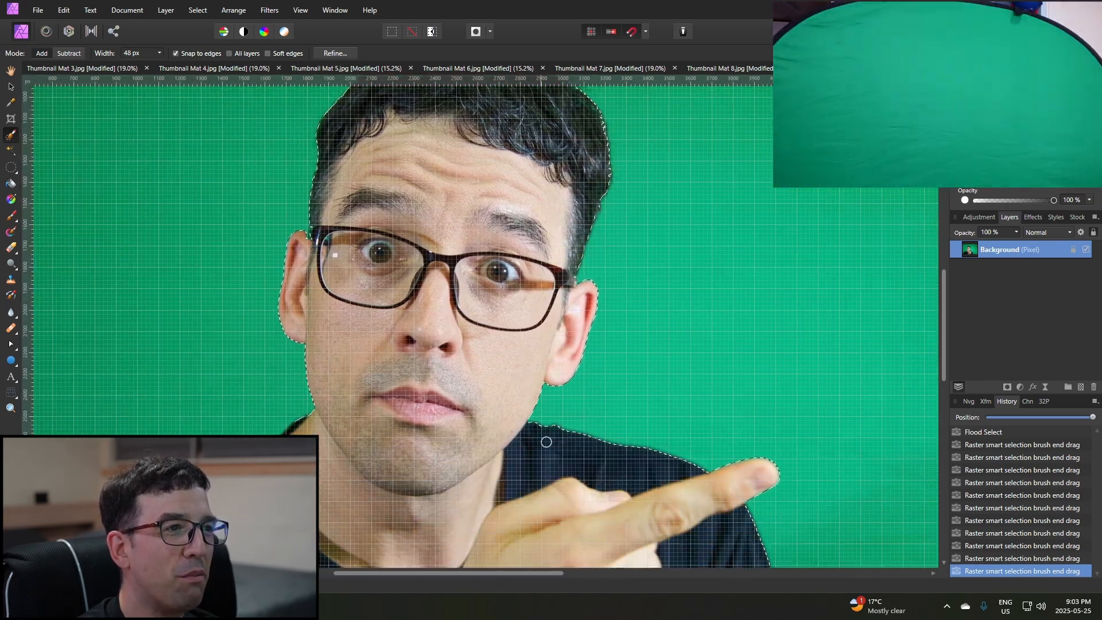
scroll(568, 420, down, 1)
scroll(567, 420, down, 3)
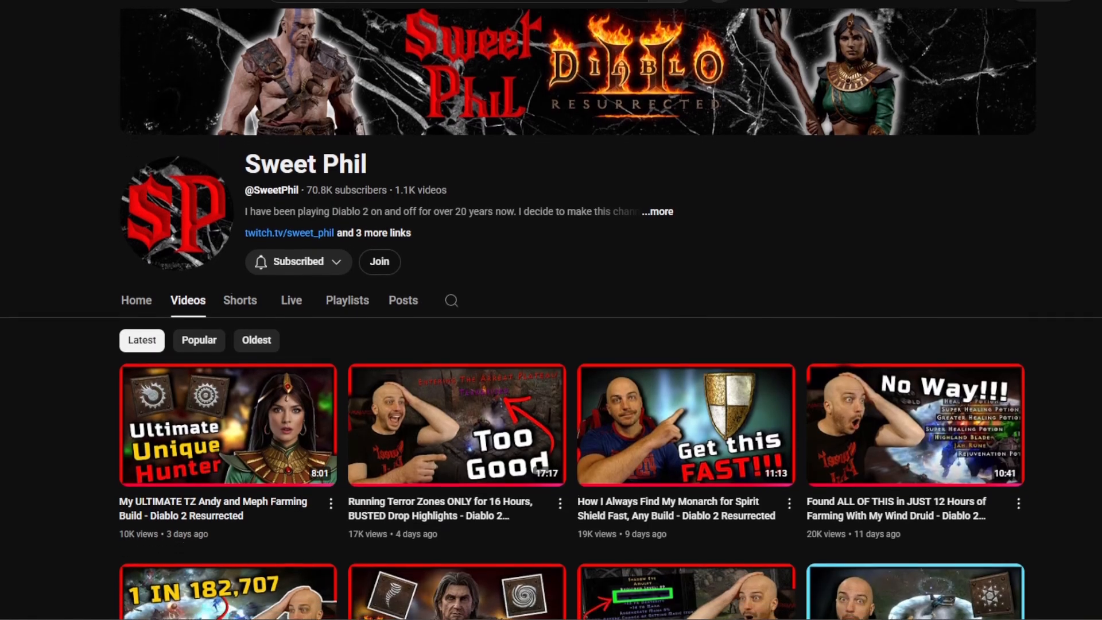
Look through the video thumbnails on the Sweet Phil YouTube channel's videos page.
scroll(551, 313, down, 2)
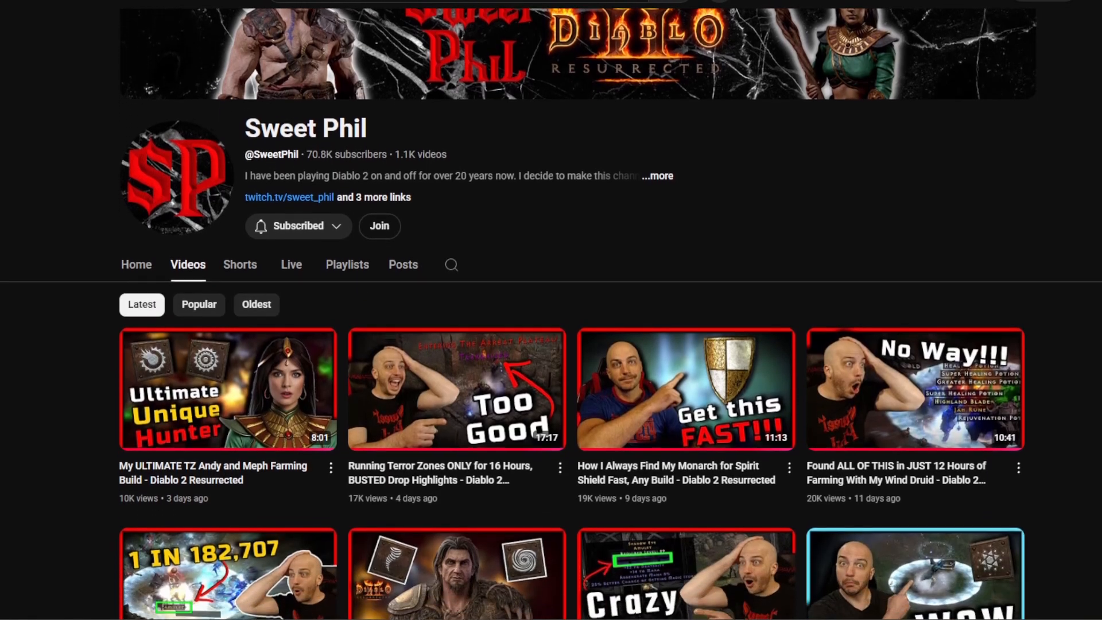
scroll(551, 313, down, 2)
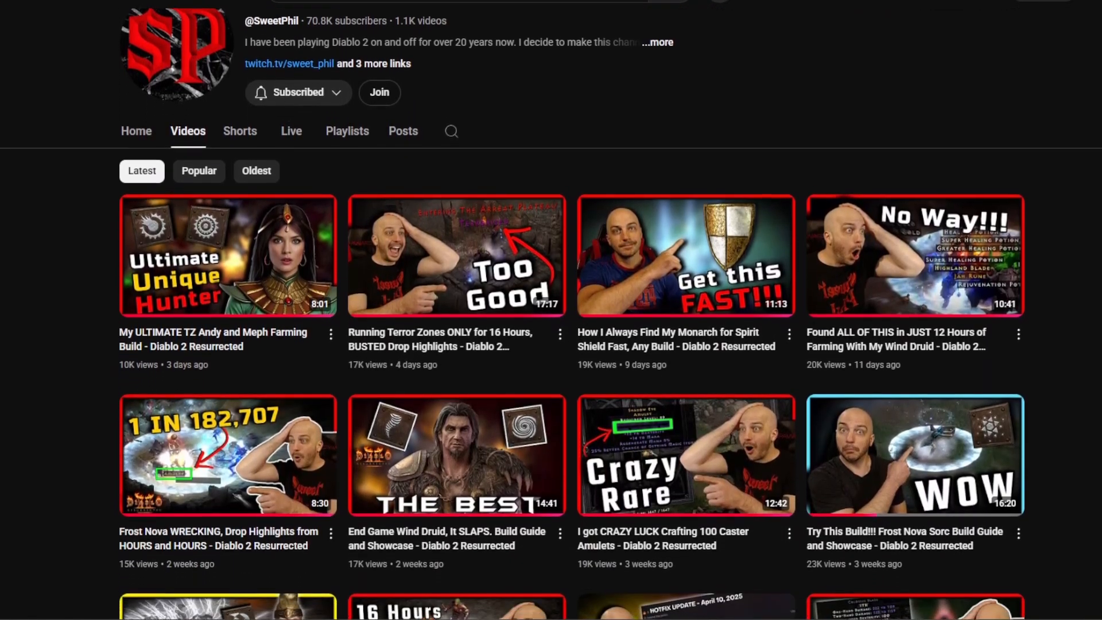
scroll(551, 313, down, 2)
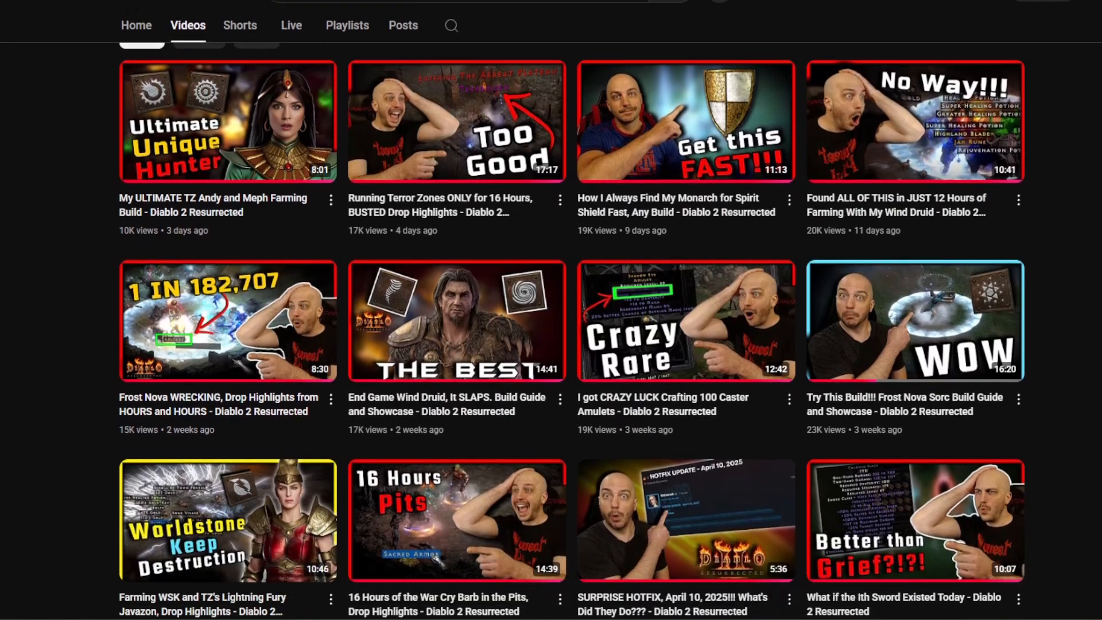
scroll(551, 314, down, 2)
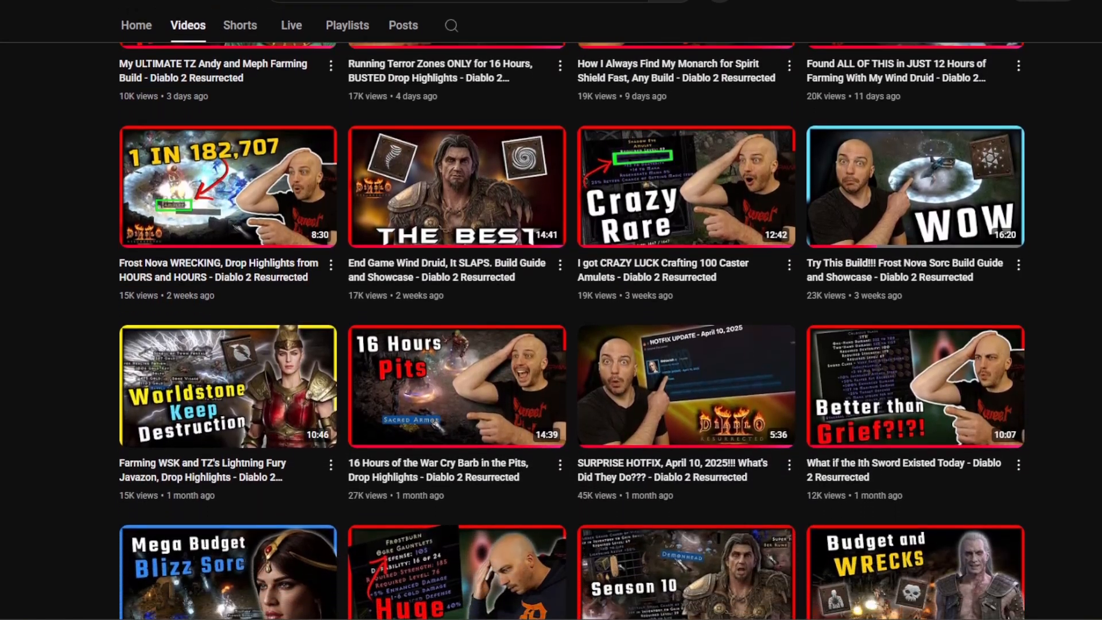
scroll(551, 313, down, 2)
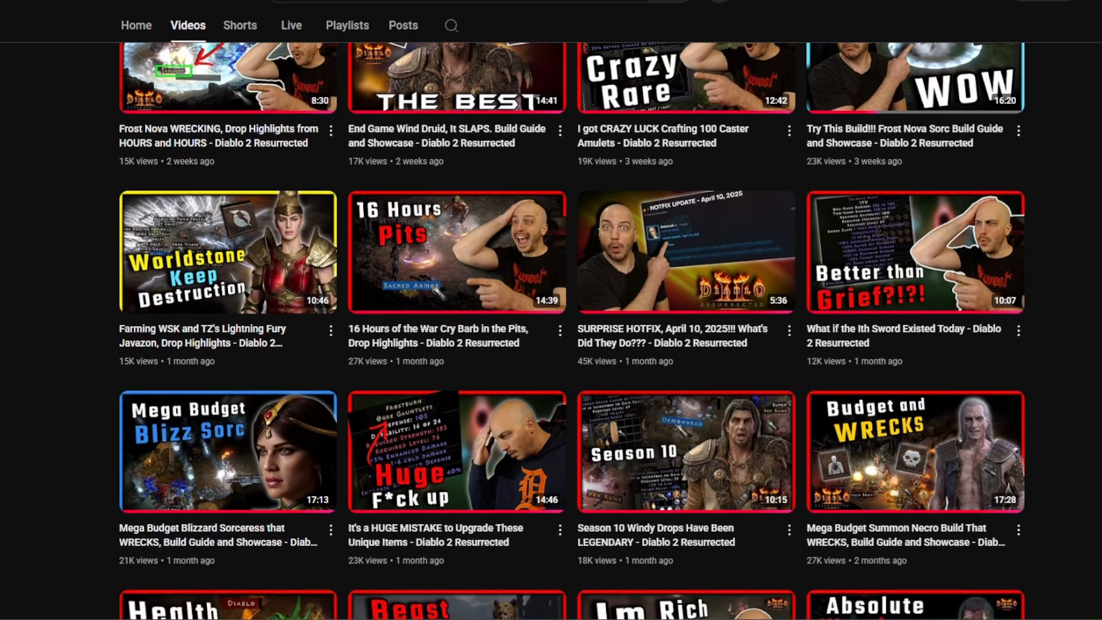
scroll(551, 313, down, 2)
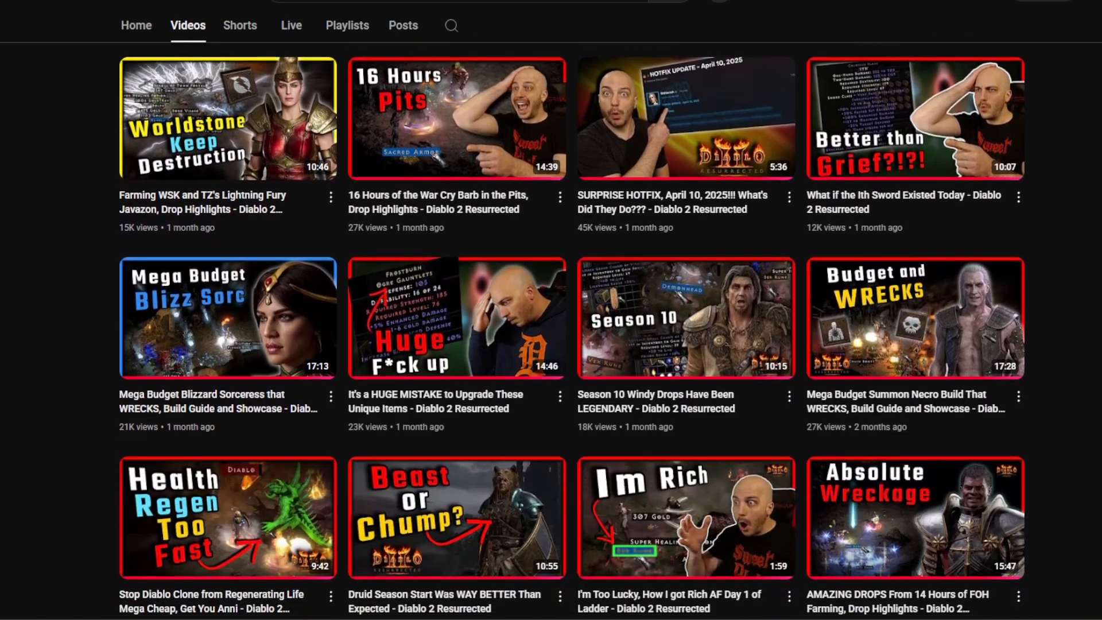
scroll(551, 313, down, 2)
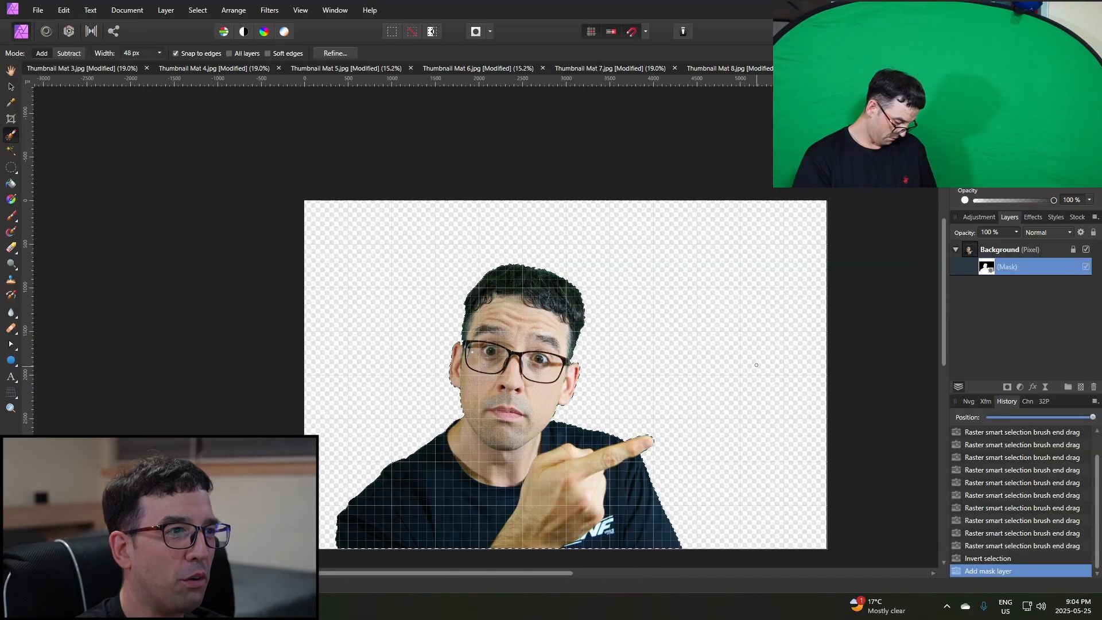
Clear the selection and add an HSL adjustment over the masked photo with the greens' saturation shift at -100%.
key(ctrl+d)
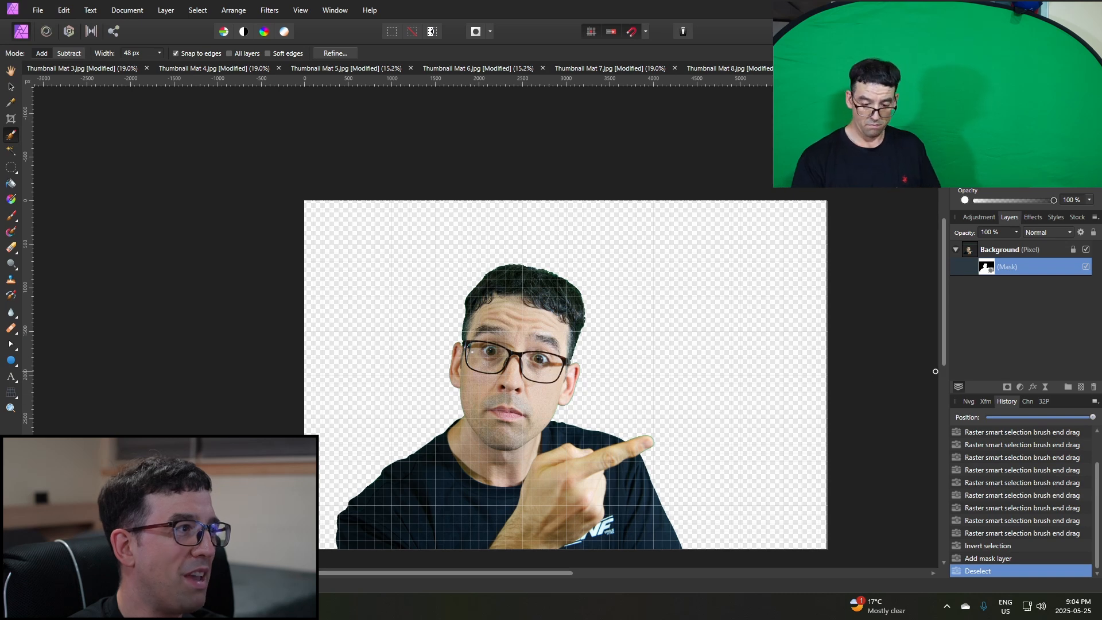
click(997, 246)
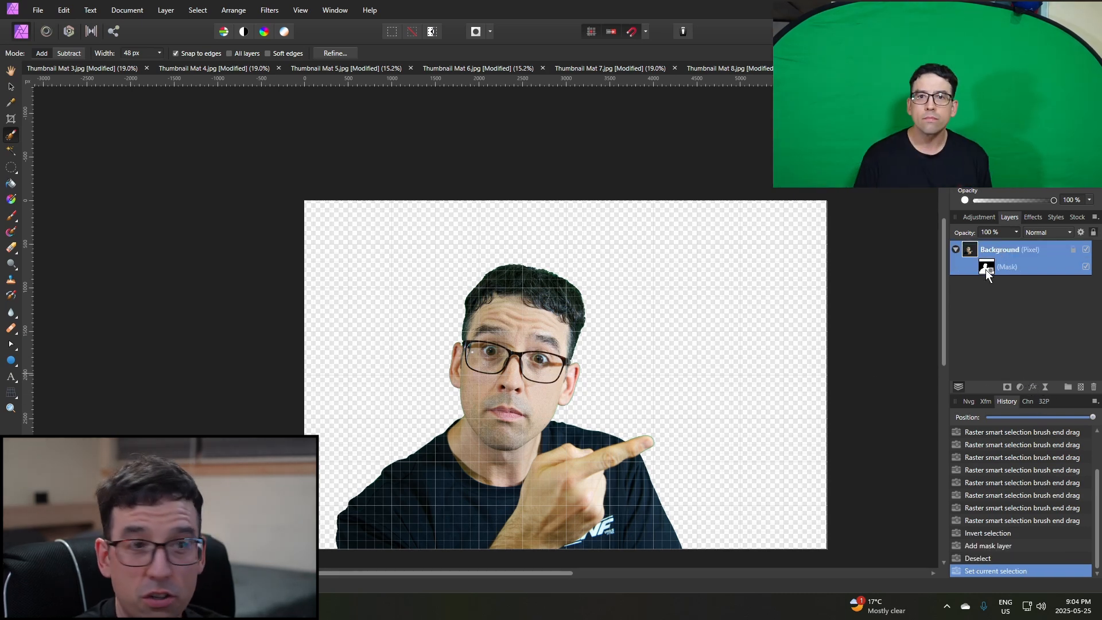
ctrl+click(985, 268)
click(1021, 385)
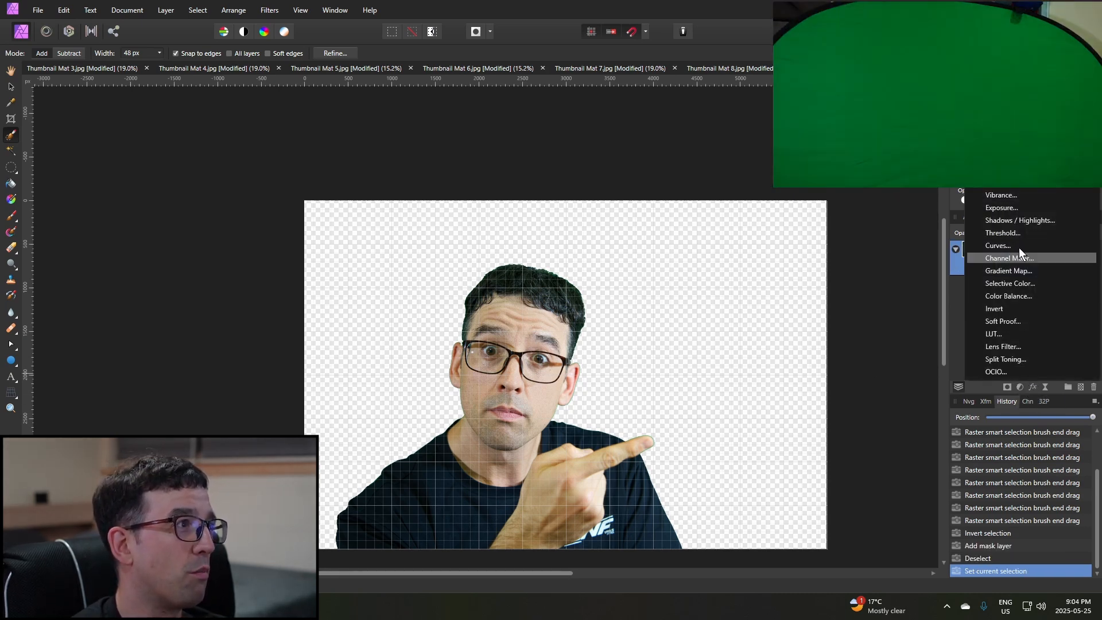
click(996, 132)
click(940, 398)
drag(924, 440, 885, 442)
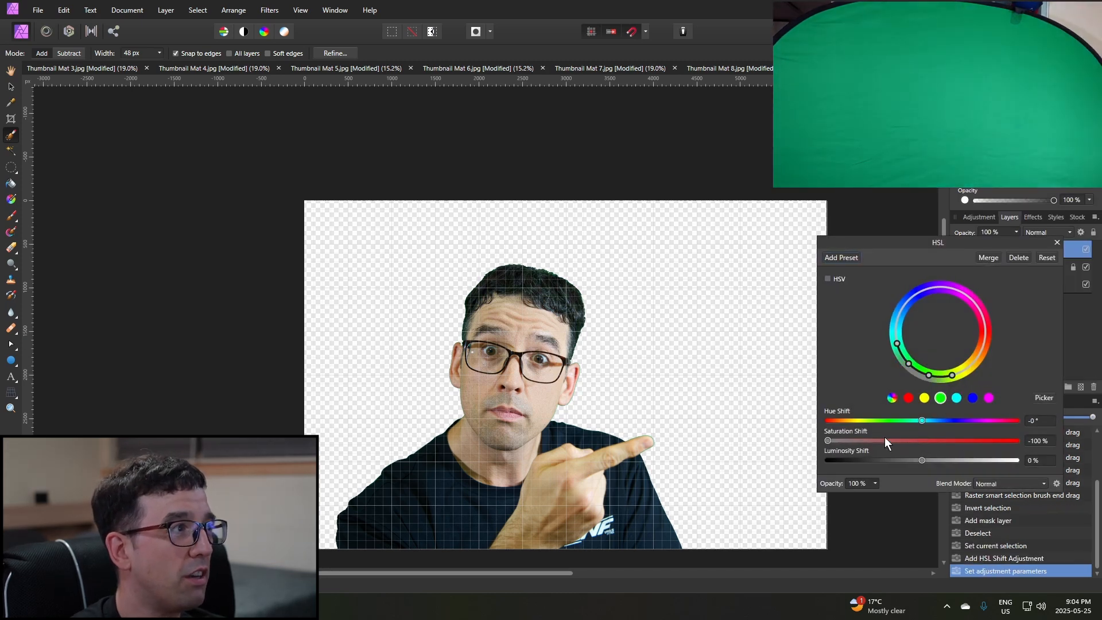
click(1053, 245)
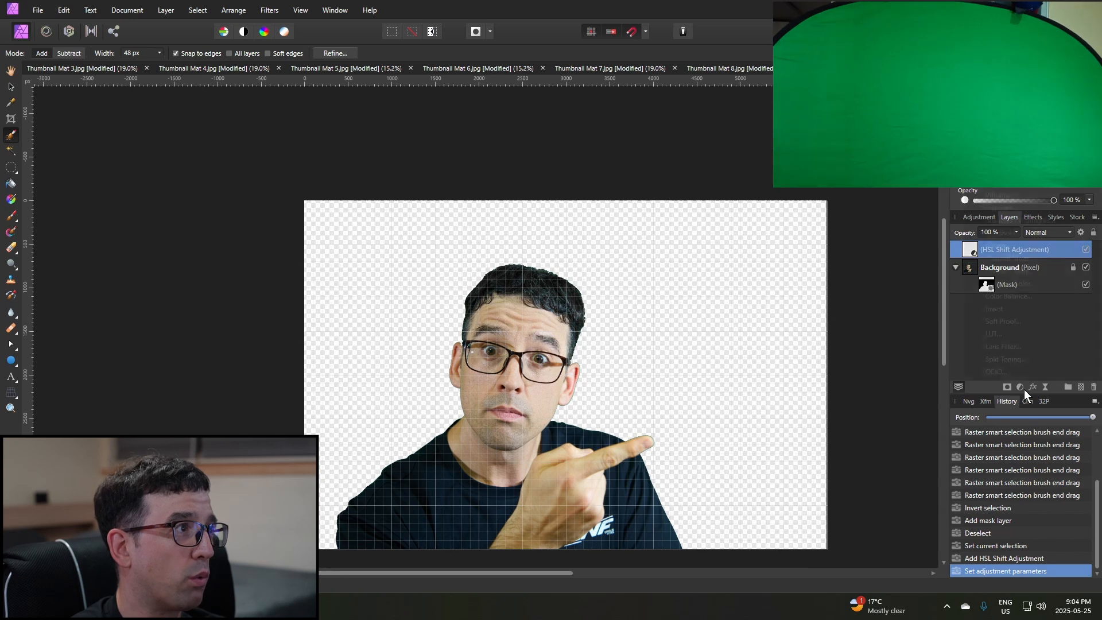
Add a second HSL adjustment, sample the green spill inside the glasses as its target hue, and set that range's saturation to -100%.
click(996, 132)
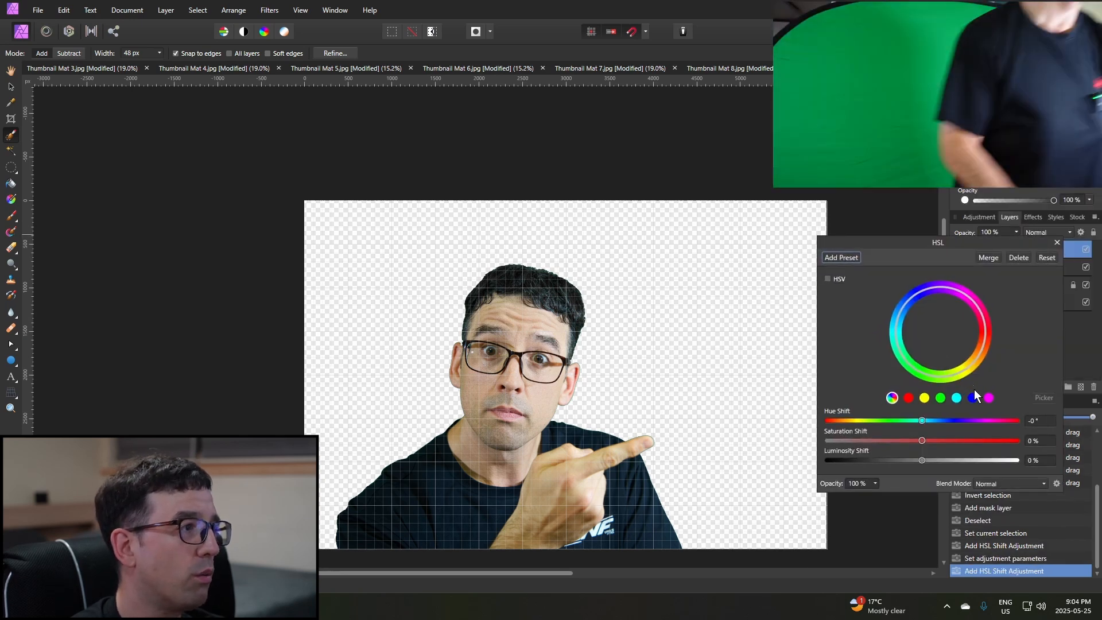
click(940, 398)
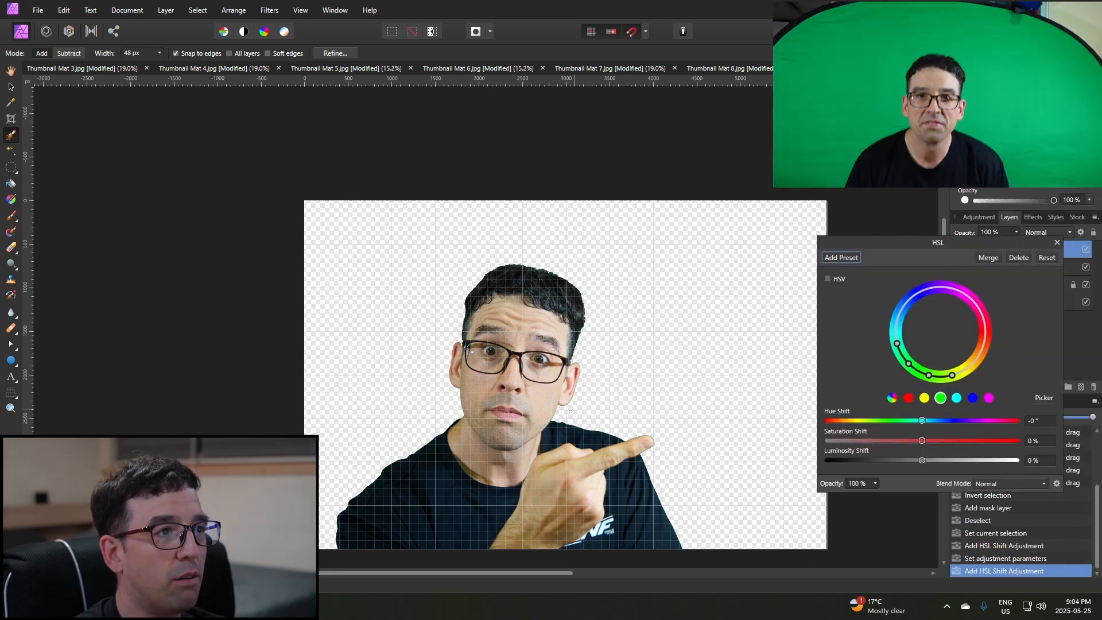
scroll(480, 339, up, 6)
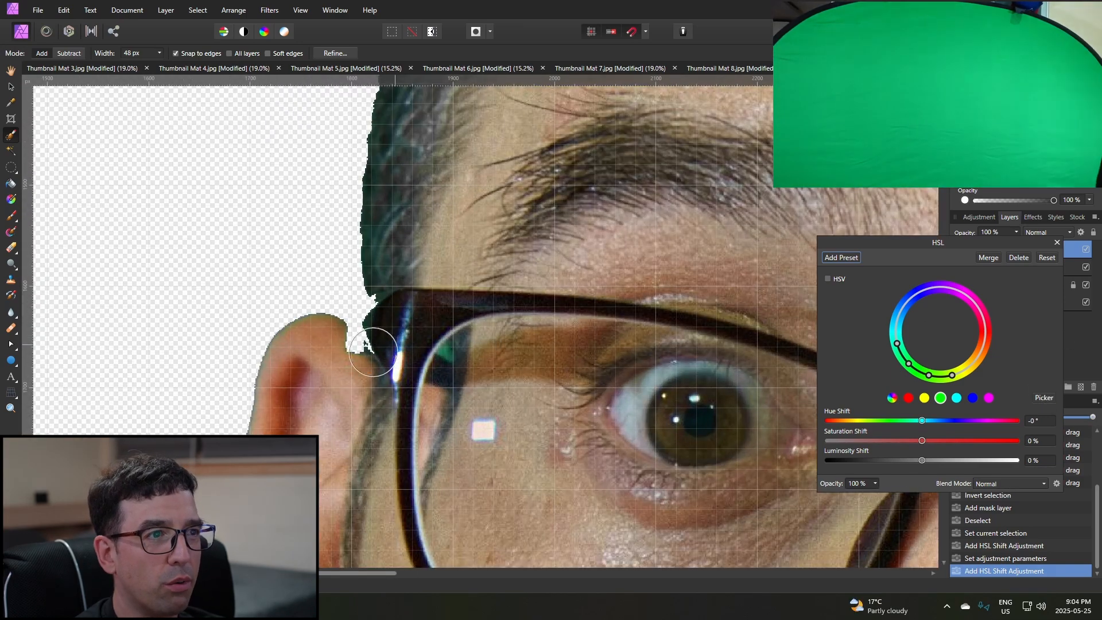
click(1045, 397)
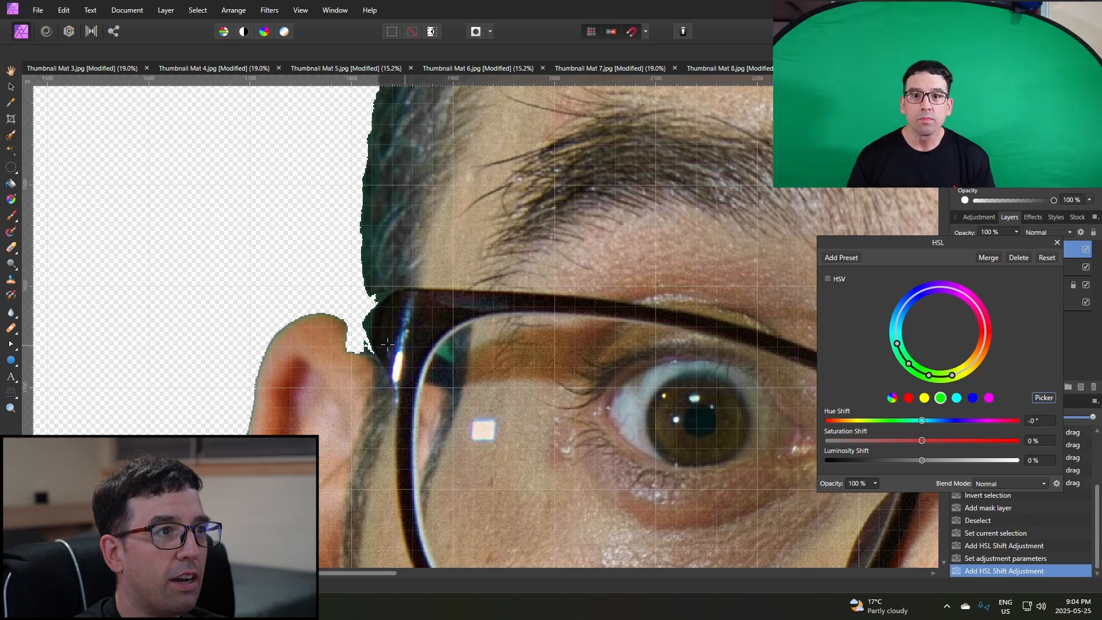
click(441, 351)
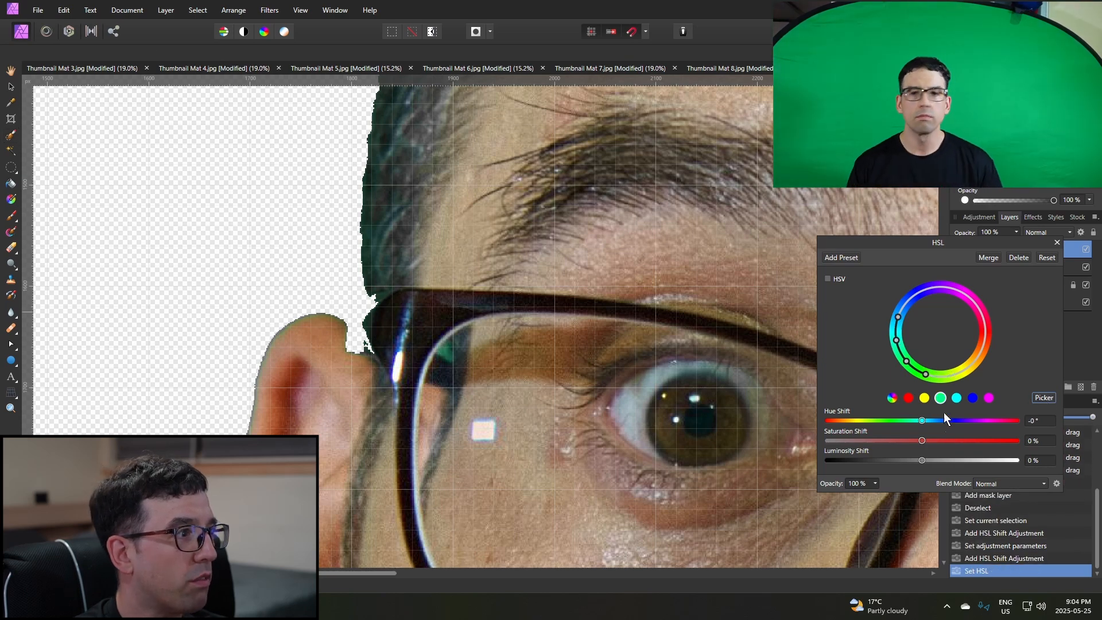
drag(922, 440, 828, 440)
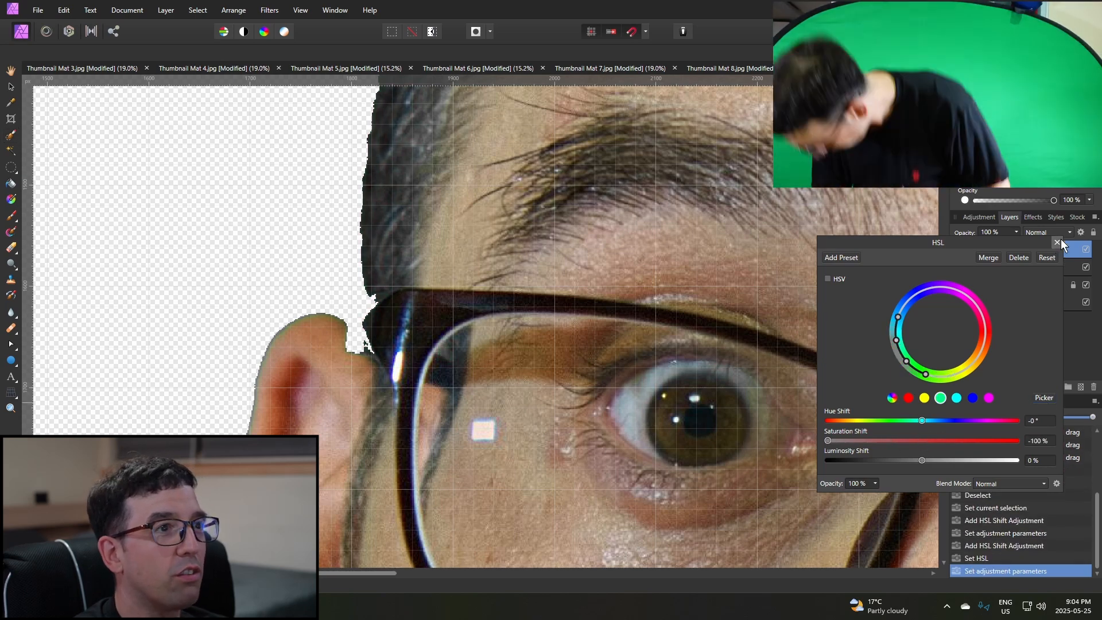
click(1058, 242)
Check the finished cutout and export the whole document as a 6000 × 4000 px PNG to the Pictures folder under the suggested file name.
scroll(718, 336, down, 5)
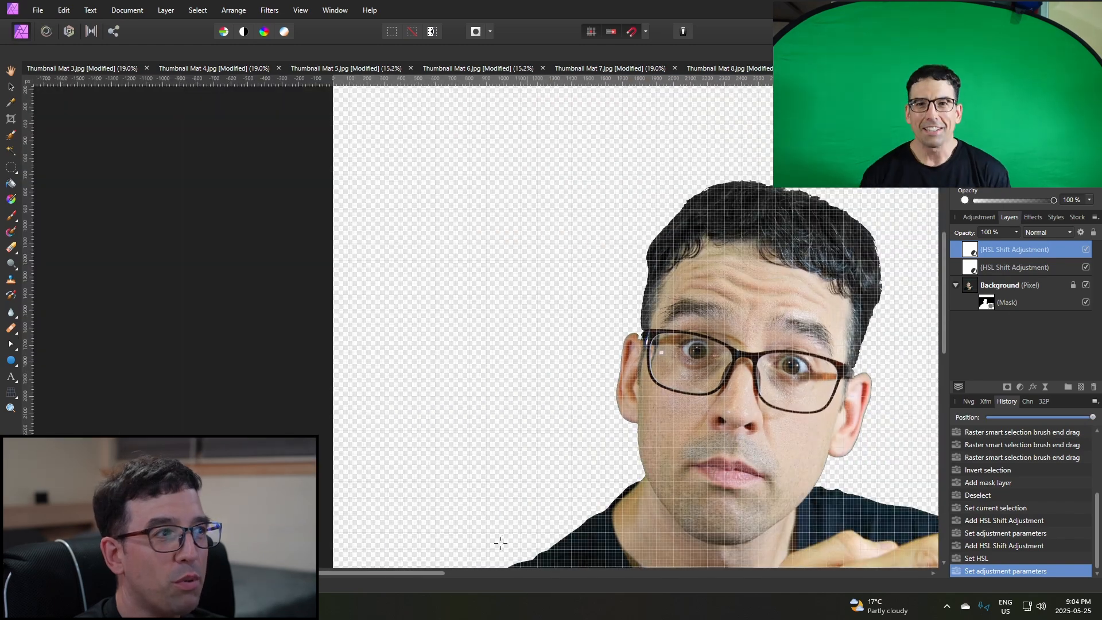
drag(437, 573, 534, 573)
scroll(603, 395, down, 2)
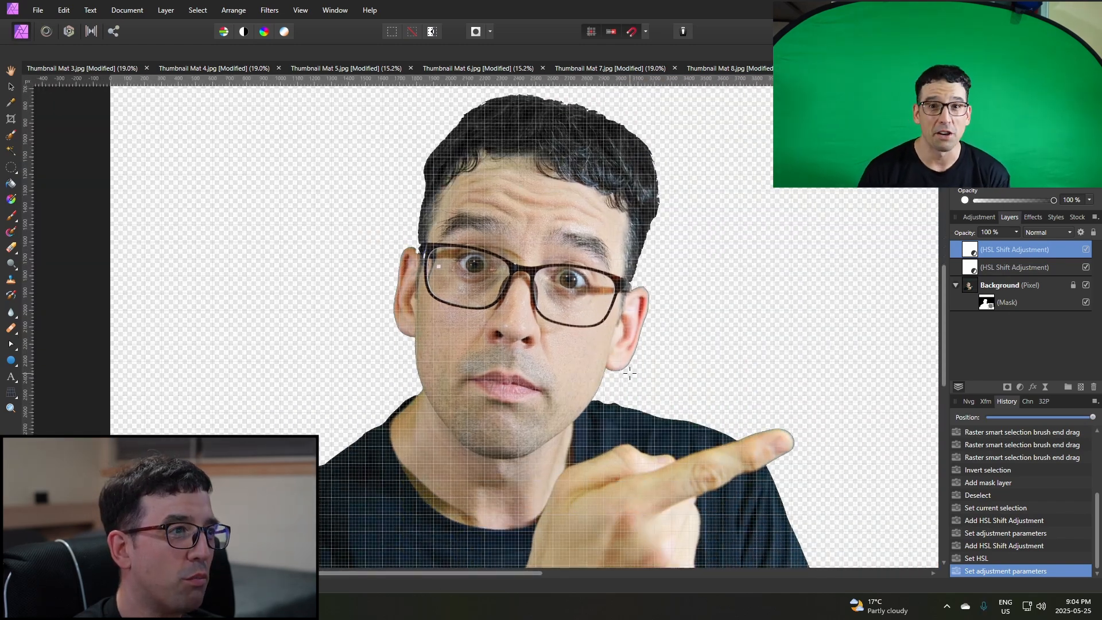
scroll(603, 395, down, 5)
drag(505, 574, 531, 581)
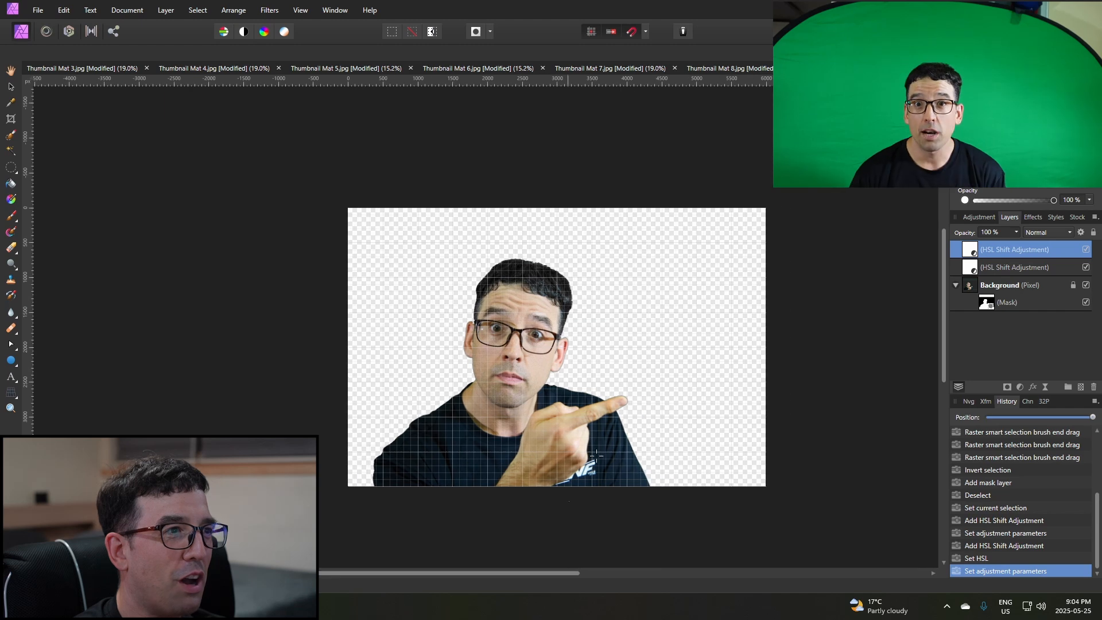
scroll(615, 360, up, 2)
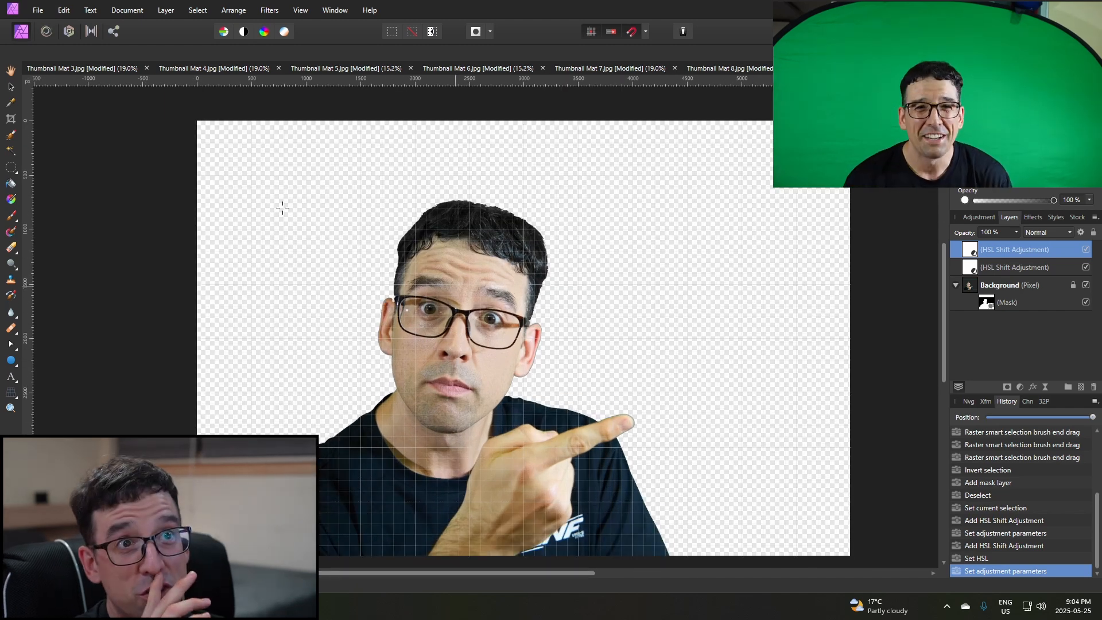
click(38, 10)
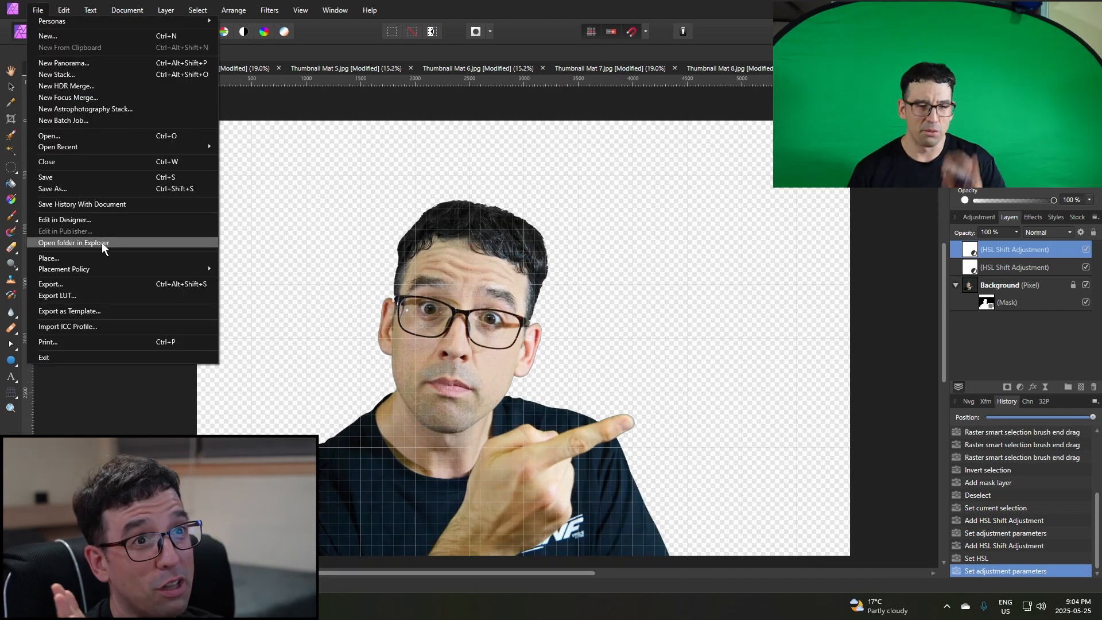
click(95, 285)
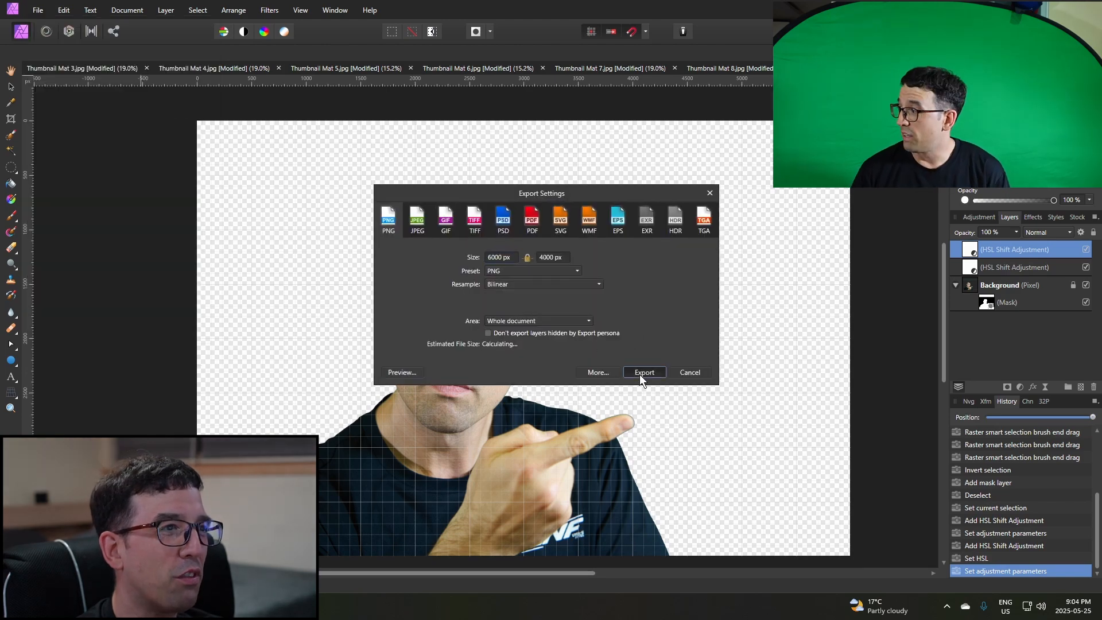
click(641, 372)
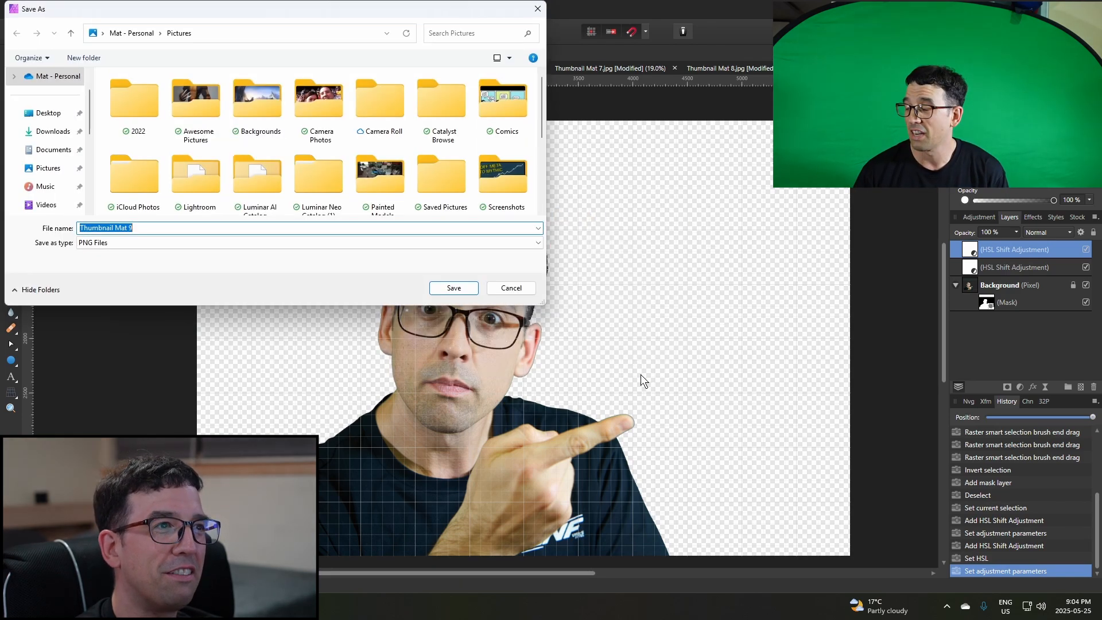
click(457, 286)
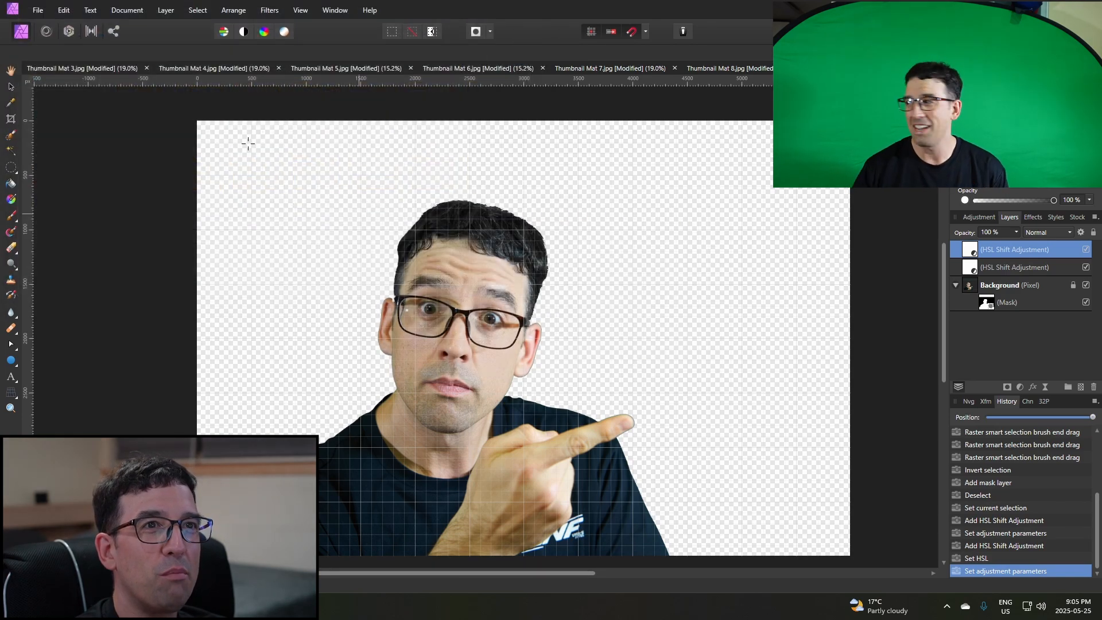
Browse the green-screen portraits in the Pictures folder and open thumbnail photo number 10.
click(38, 12)
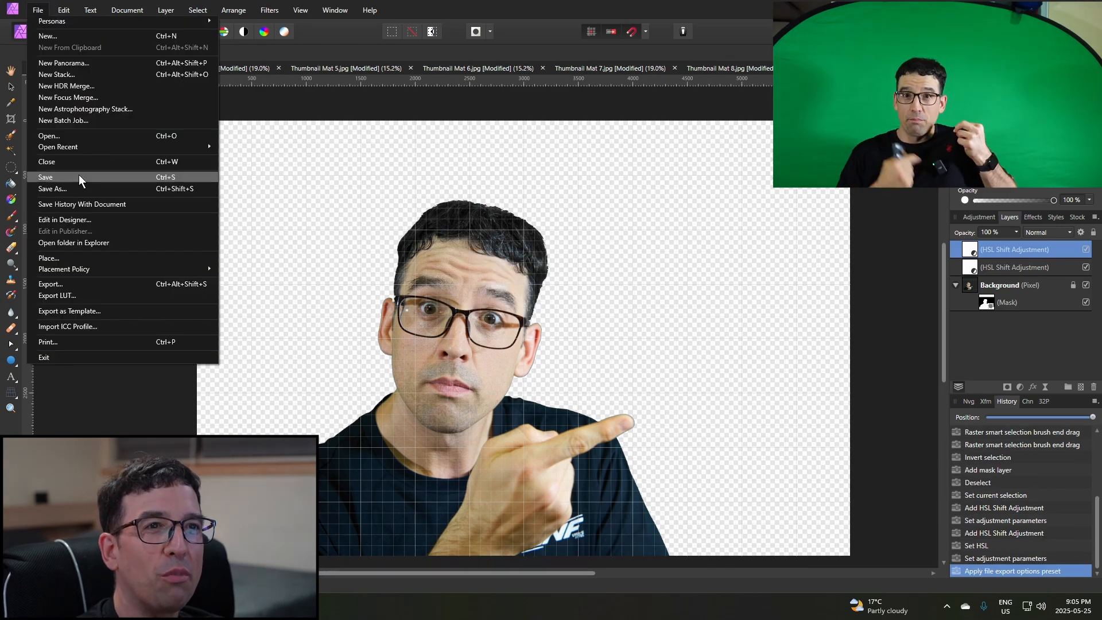
click(84, 139)
scroll(446, 207, down, 5)
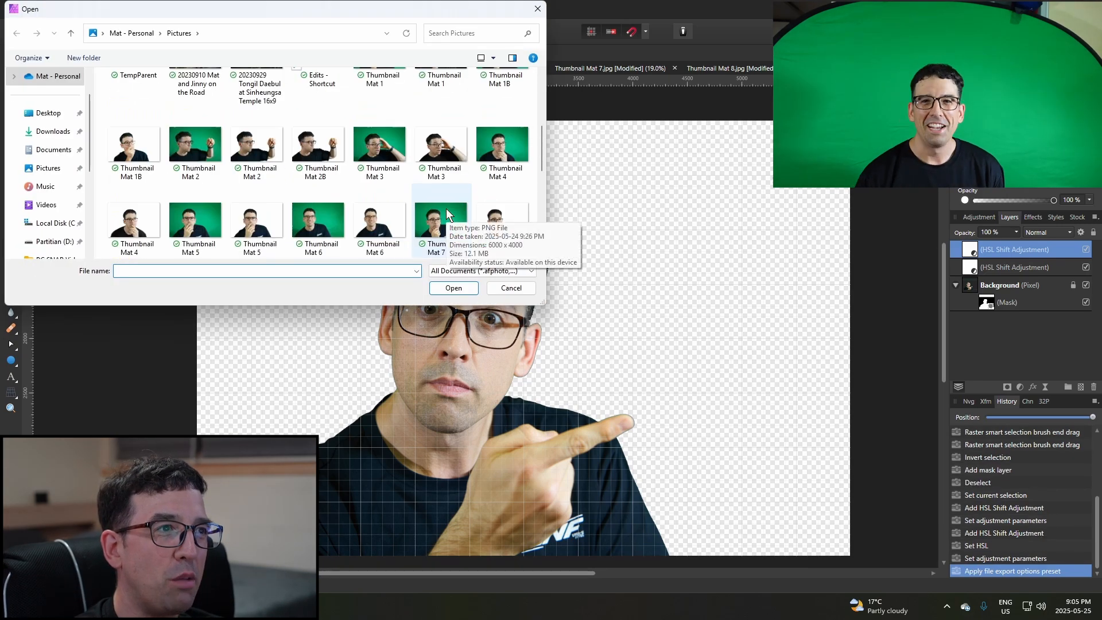
click(377, 238)
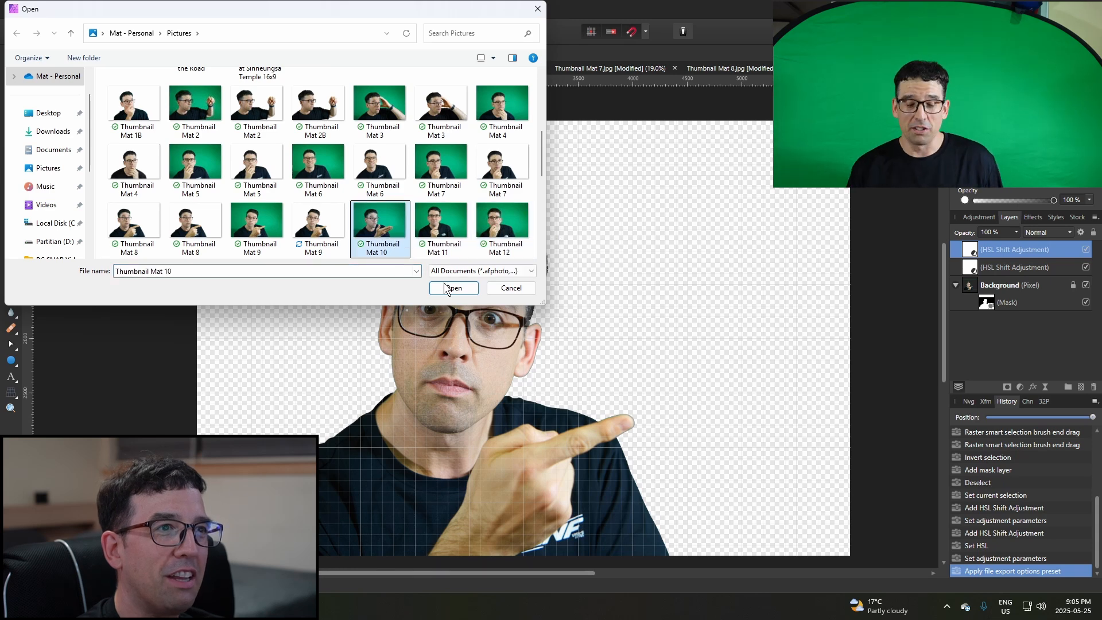
scroll(426, 209, down, 5)
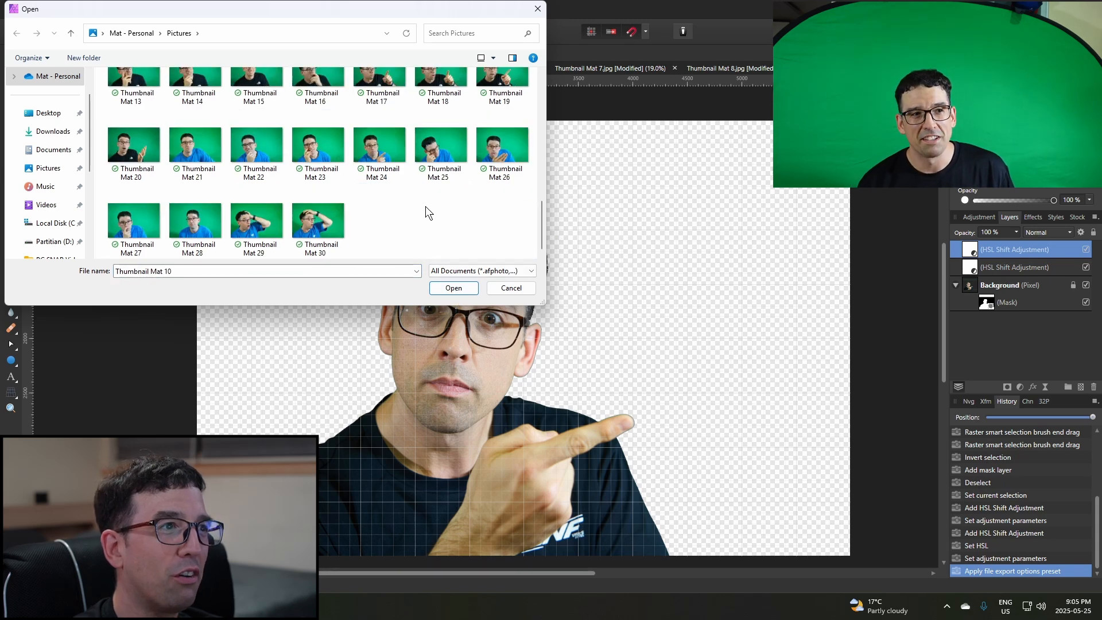
scroll(543, 223, up, 2)
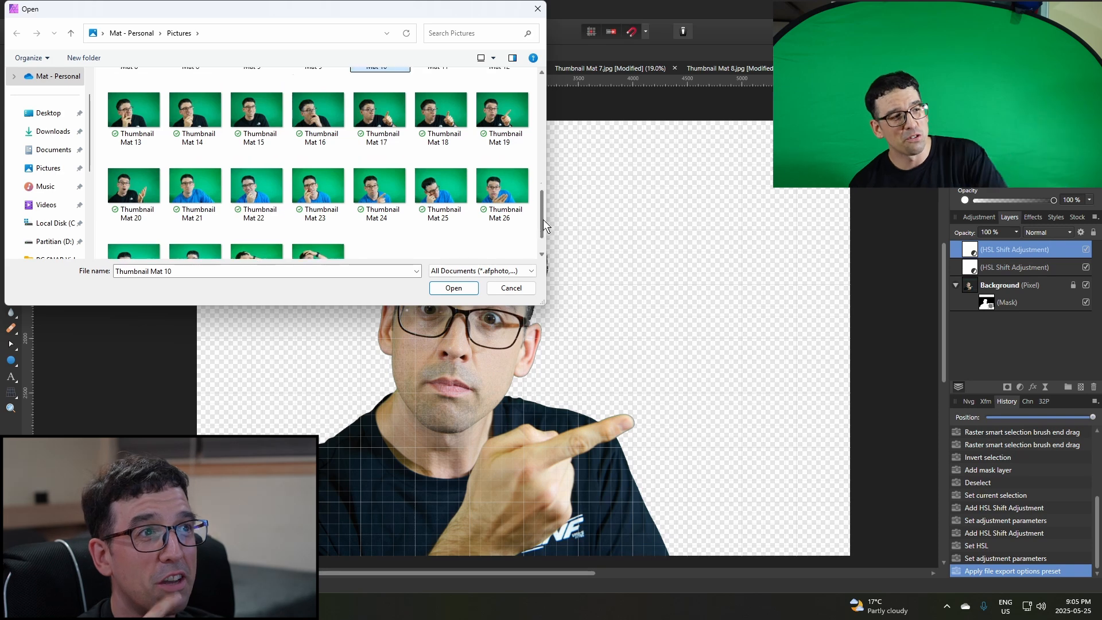
scroll(543, 226, down, 1)
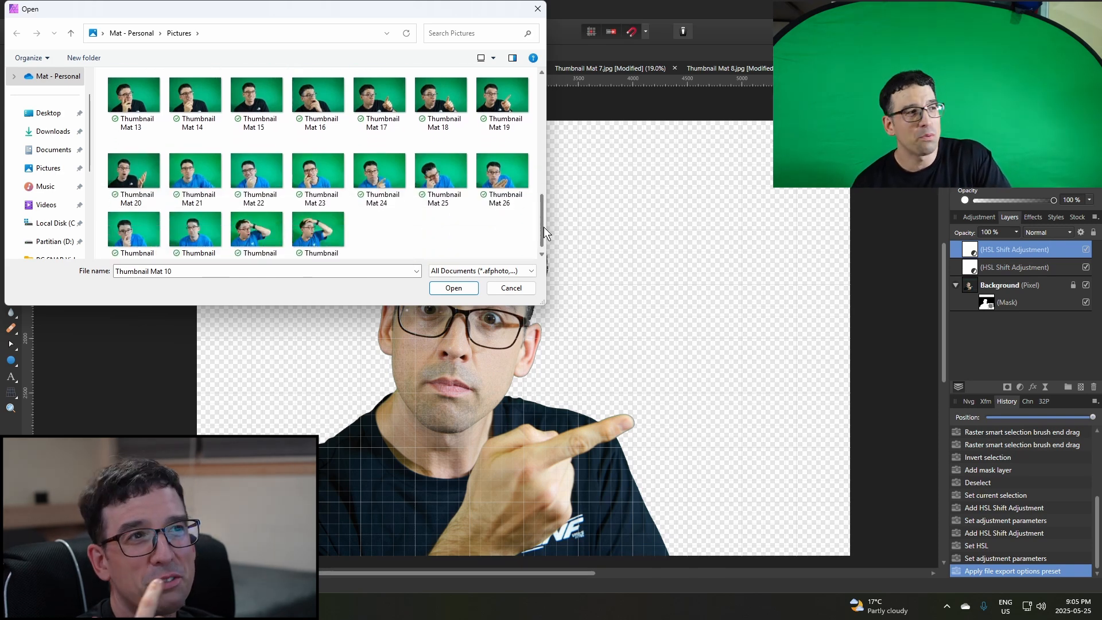
scroll(542, 205, up, 2)
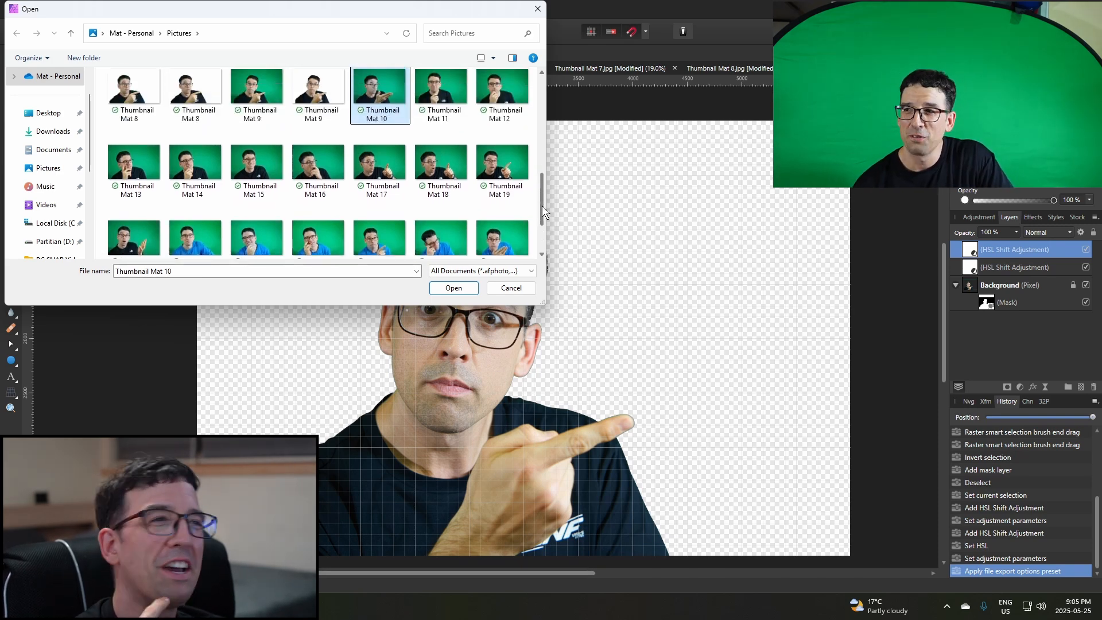
drag(542, 206, 532, 160)
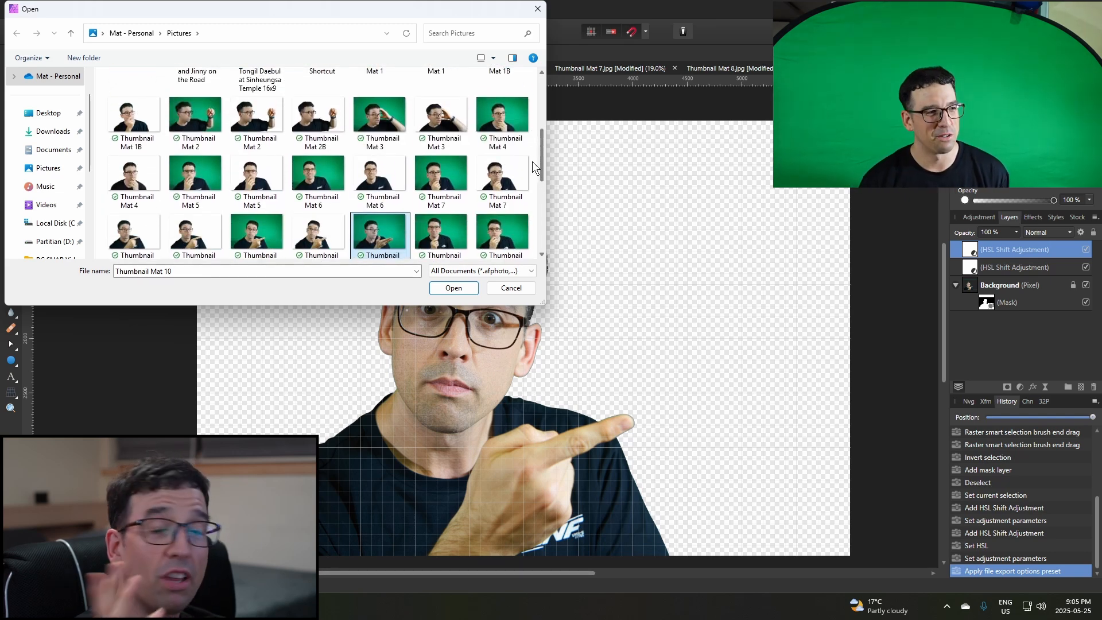
drag(532, 161, 533, 162)
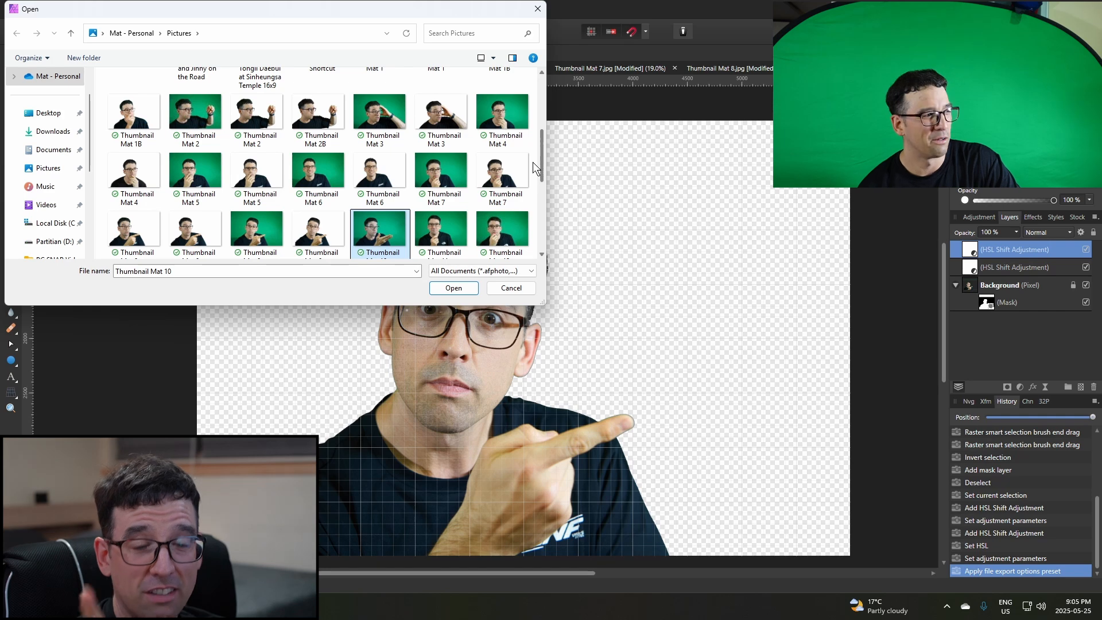
drag(533, 162, 529, 177)
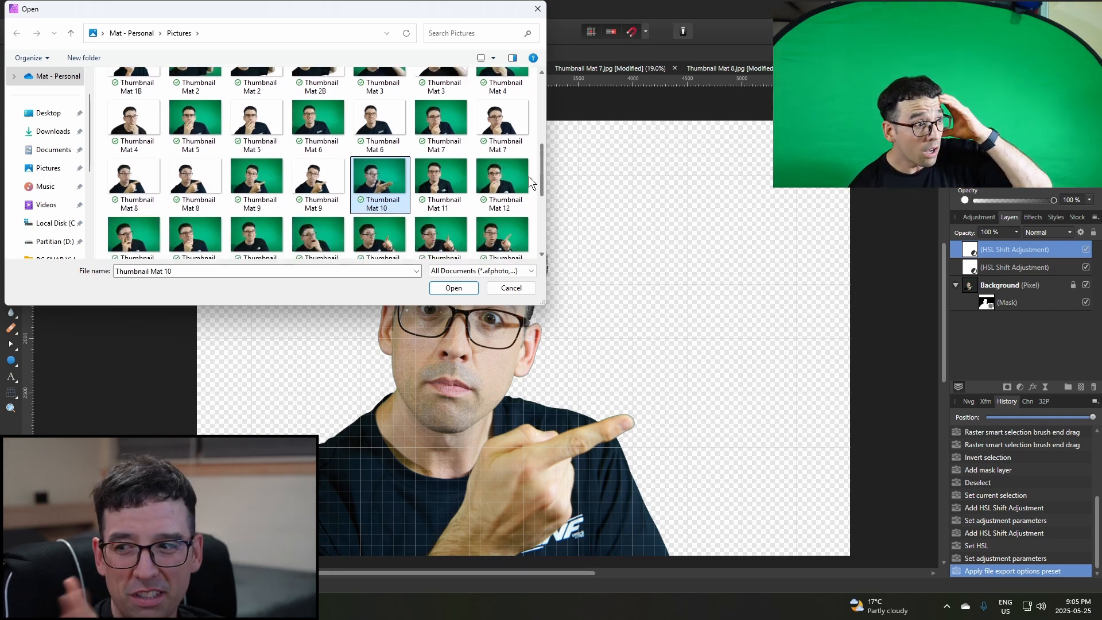
drag(529, 177, 529, 180)
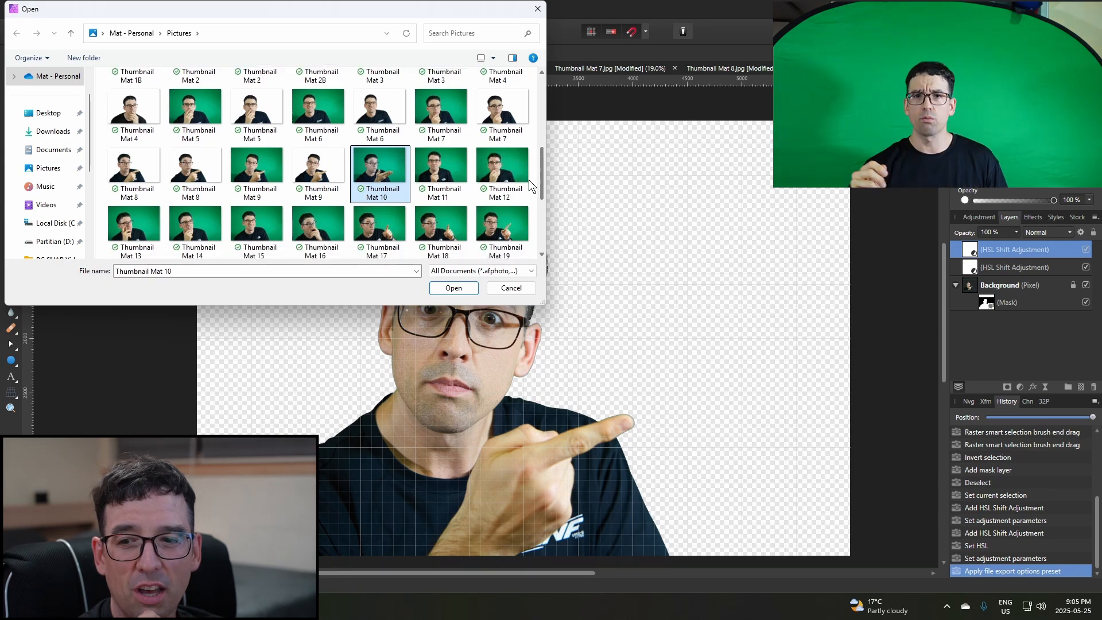
click(450, 288)
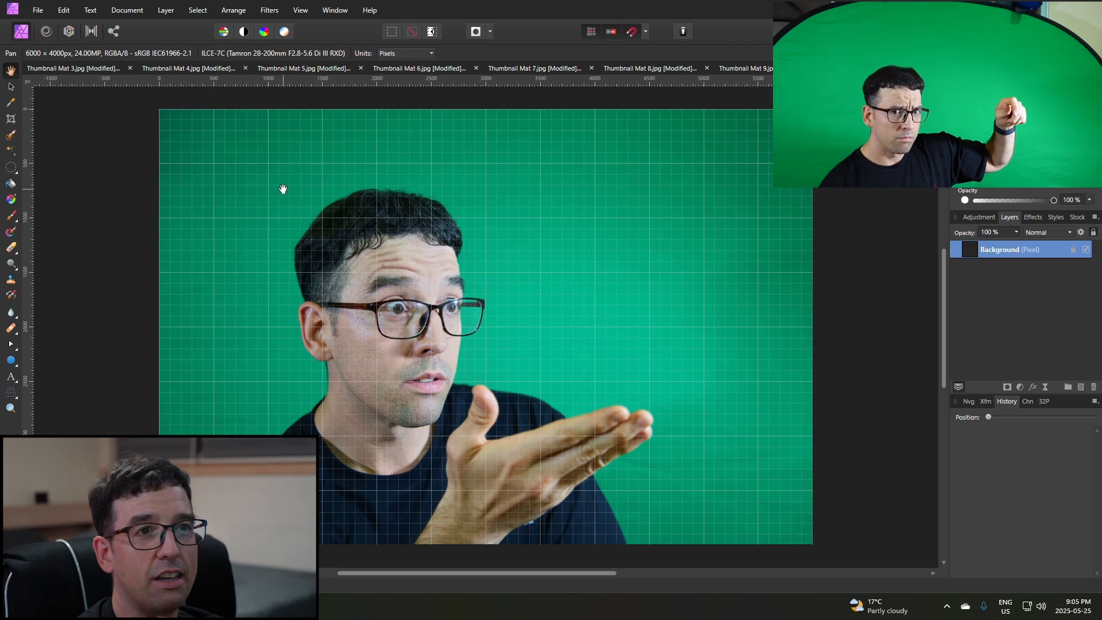
Flood-select the green background and add the missed patches beside the shoulder with a 237 px Selection Brush snapping to edges.
click(11, 151)
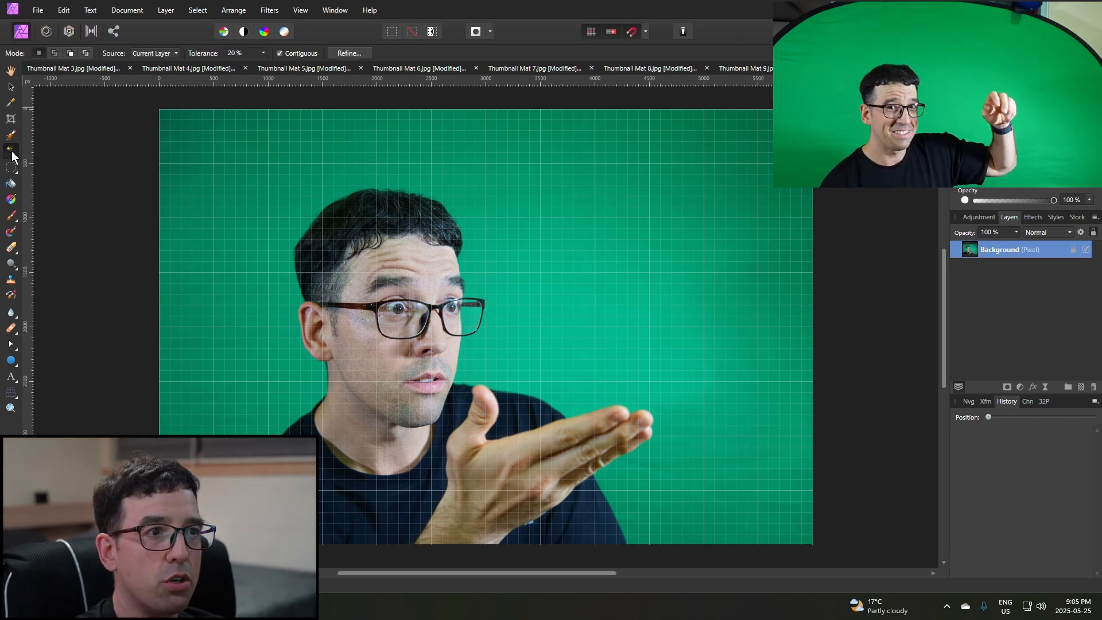
click(286, 377)
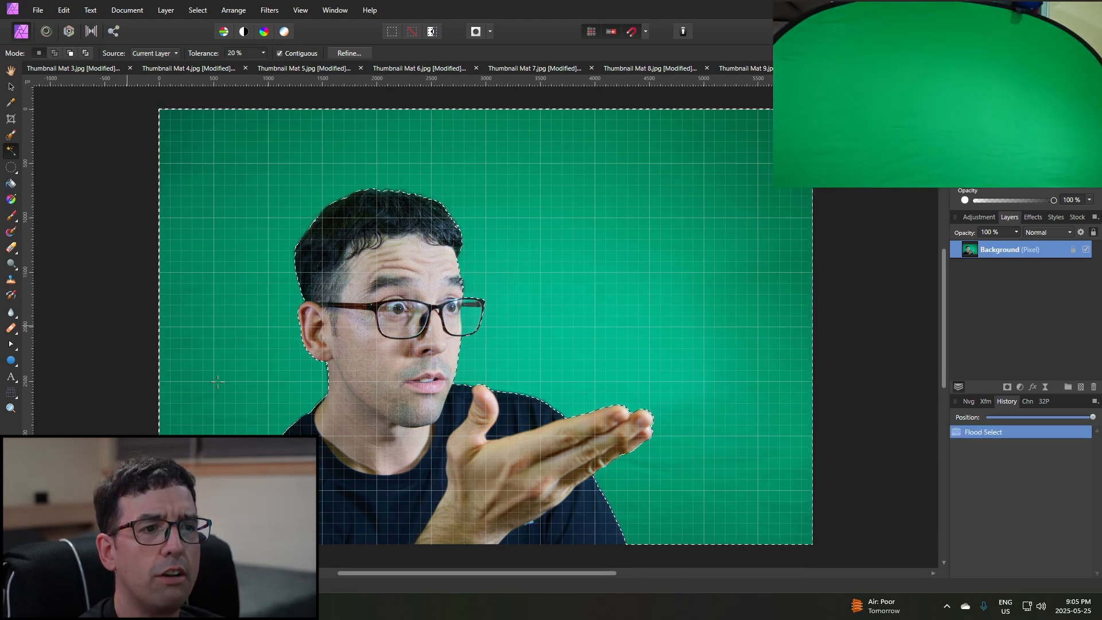
scroll(170, 523, up, 3)
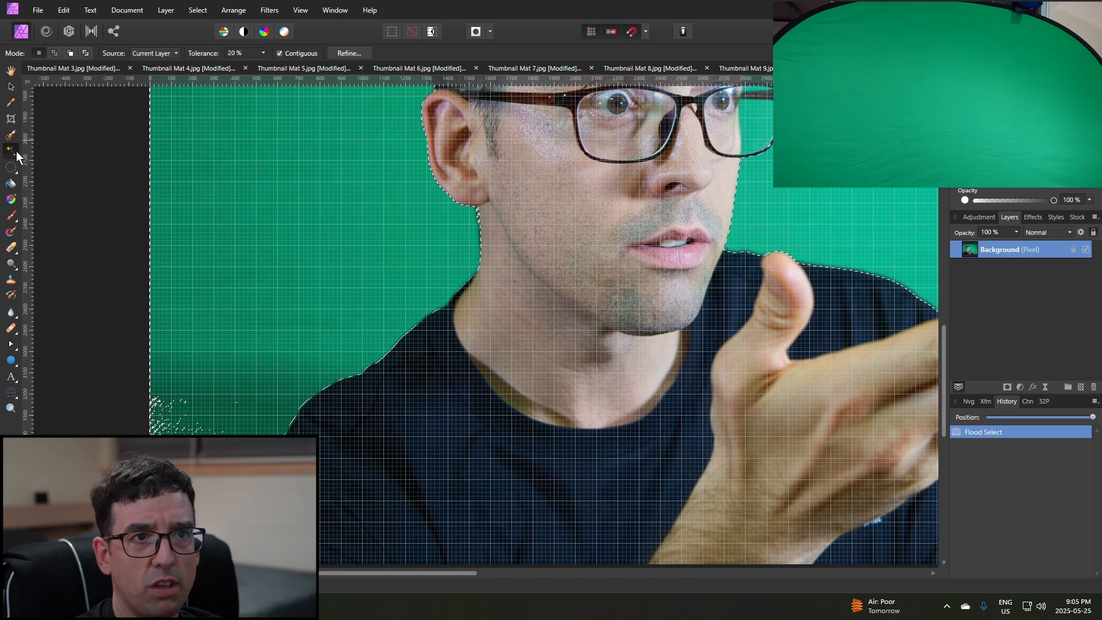
click(10, 135)
click(159, 52)
drag(161, 65, 178, 65)
click(168, 161)
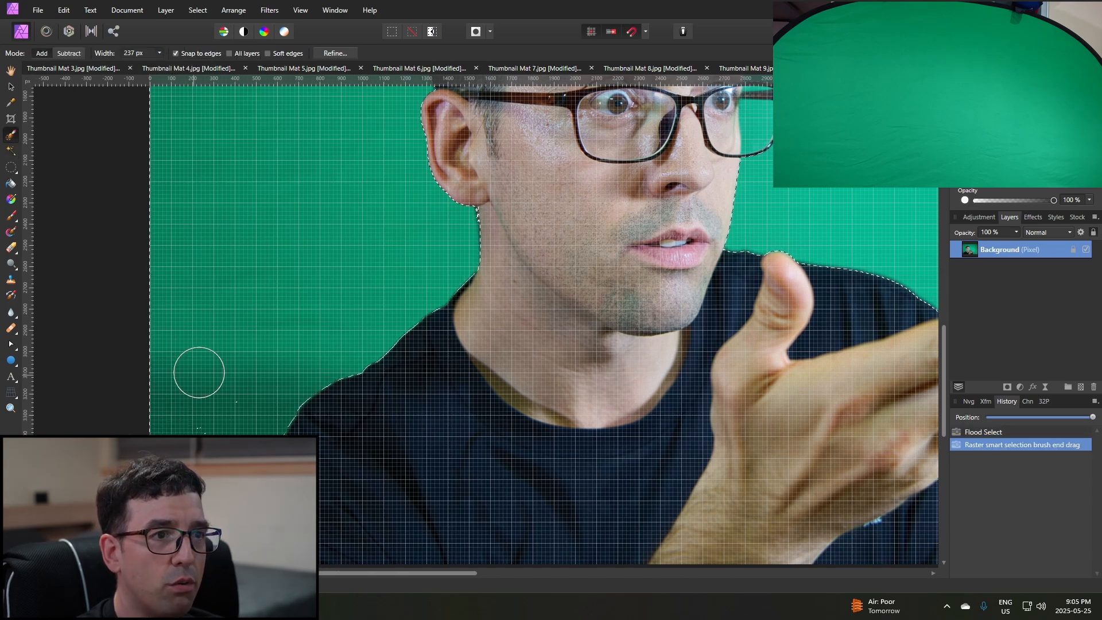
click(194, 488)
scroll(187, 498, up, 3)
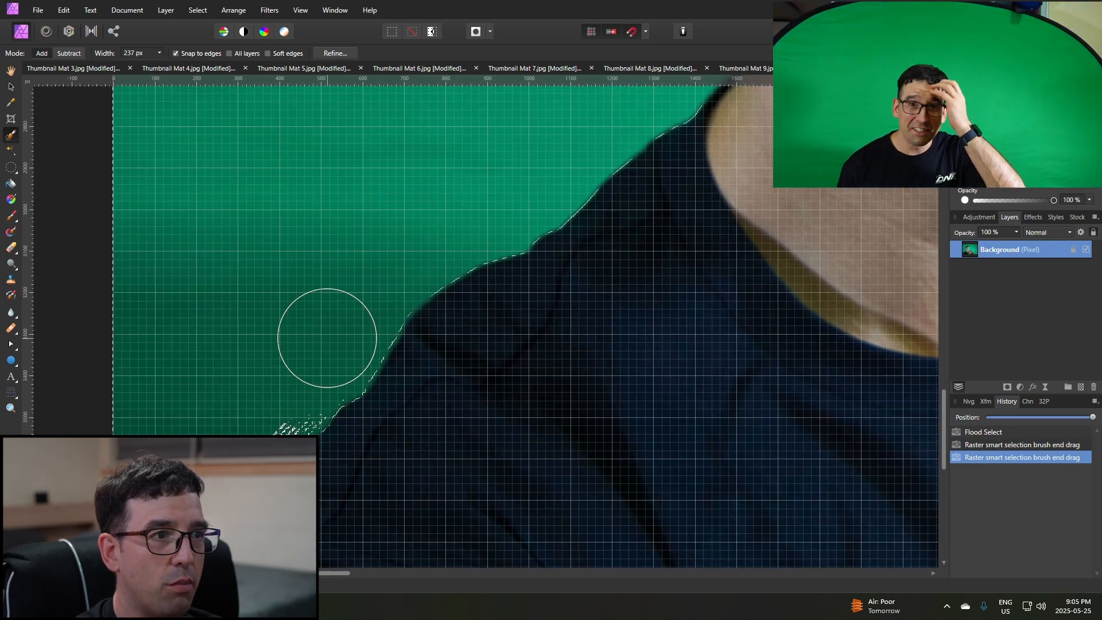
drag(316, 369, 255, 428)
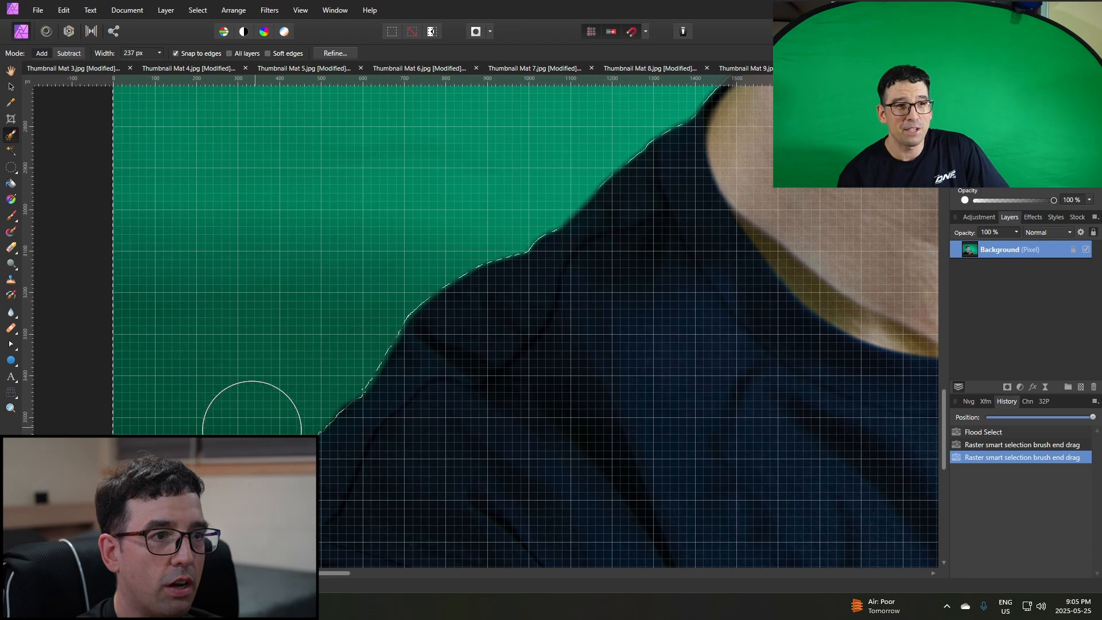
drag(206, 481, 205, 484)
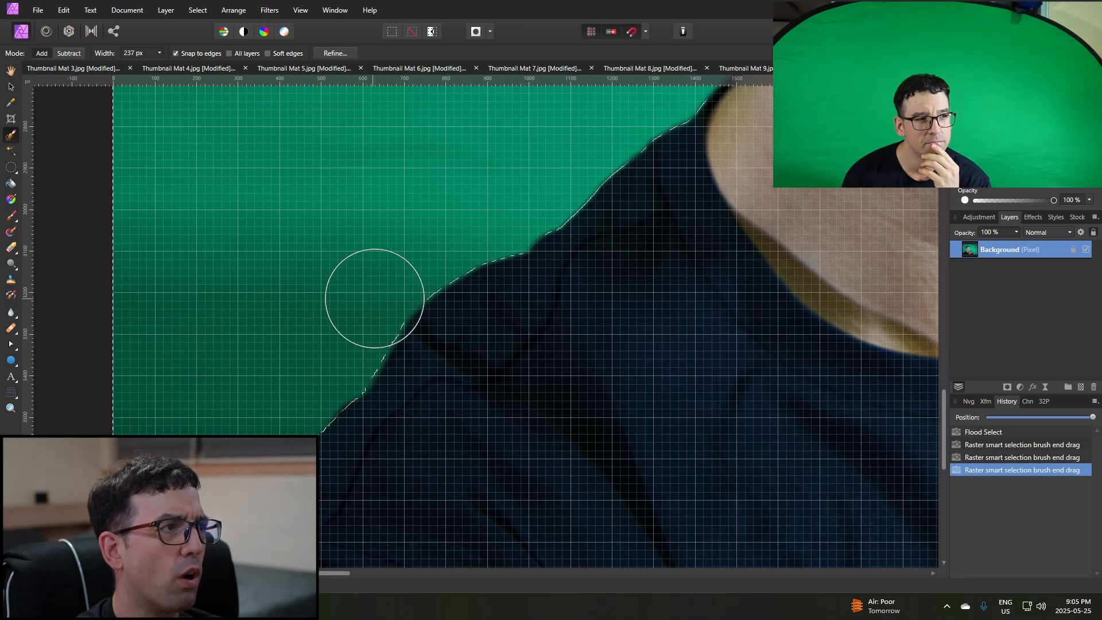
Add the green inside the outer lens of the glasses with a 30 px Selection Brush, undoing the last stroke.
scroll(368, 299, down, 3)
scroll(663, 261, down, 2)
drag(418, 577, 549, 565)
scroll(492, 283, up, 3)
scroll(504, 295, down, 1)
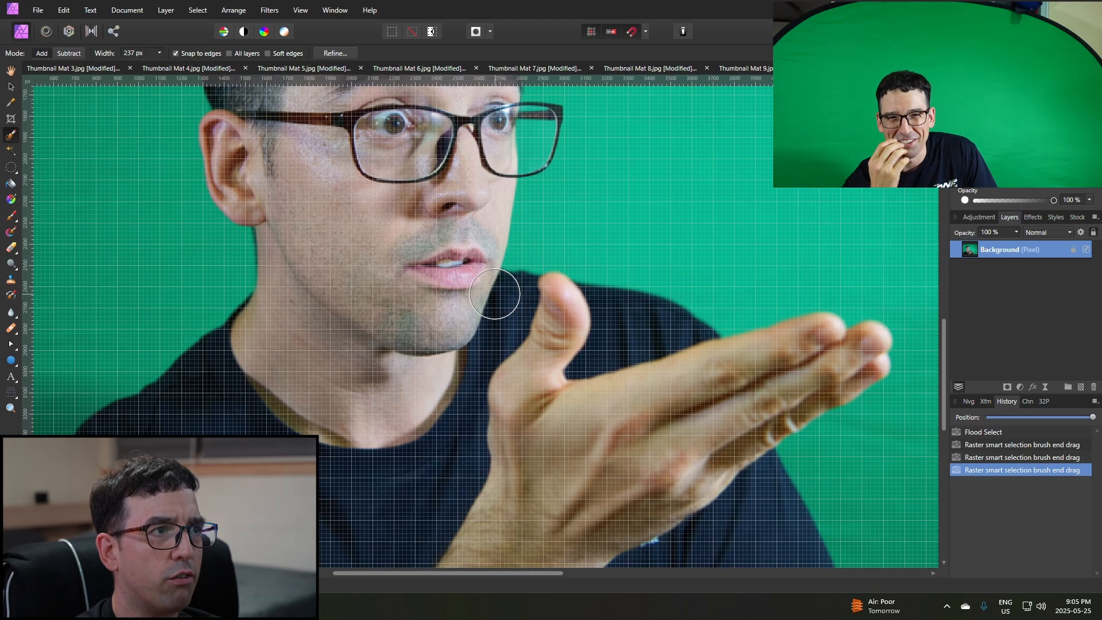
scroll(529, 206, up, 2)
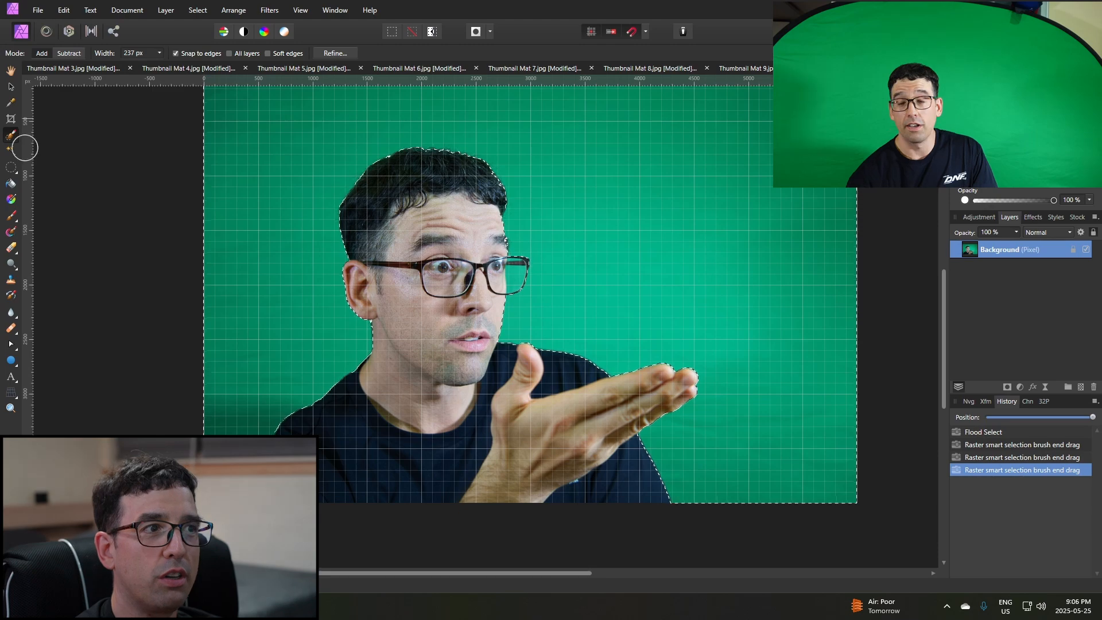
scroll(484, 199, up, 4)
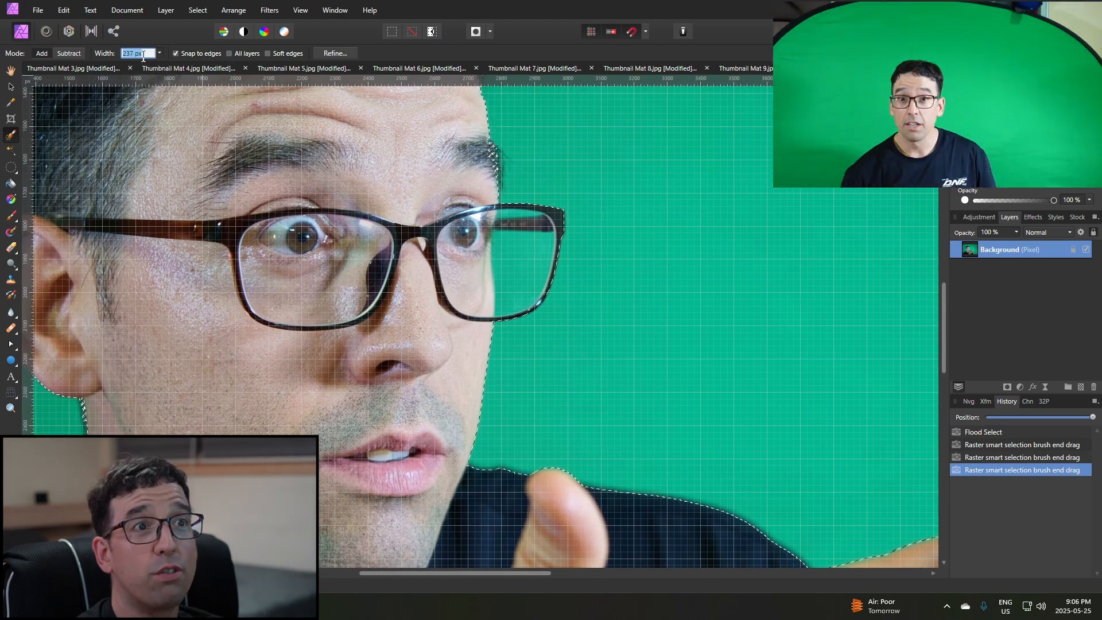
click(159, 54)
drag(155, 64, 133, 63)
mouse_move(507, 252)
mouse_down()
mouse_move(510, 225)
mouse_move(539, 223)
mouse_up()
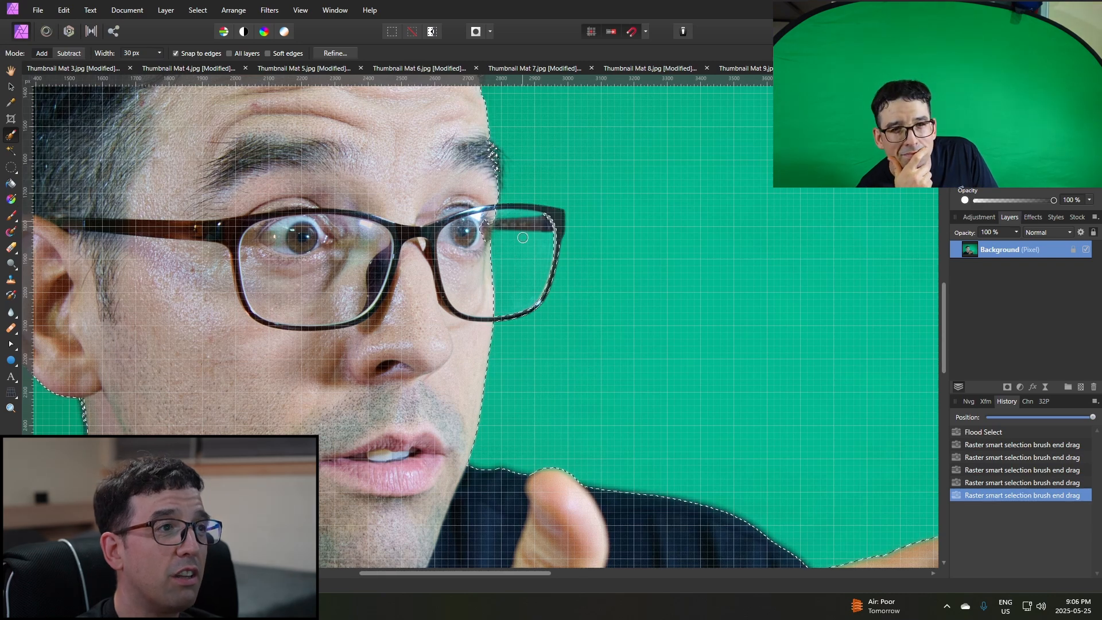
key(ctrl+z)
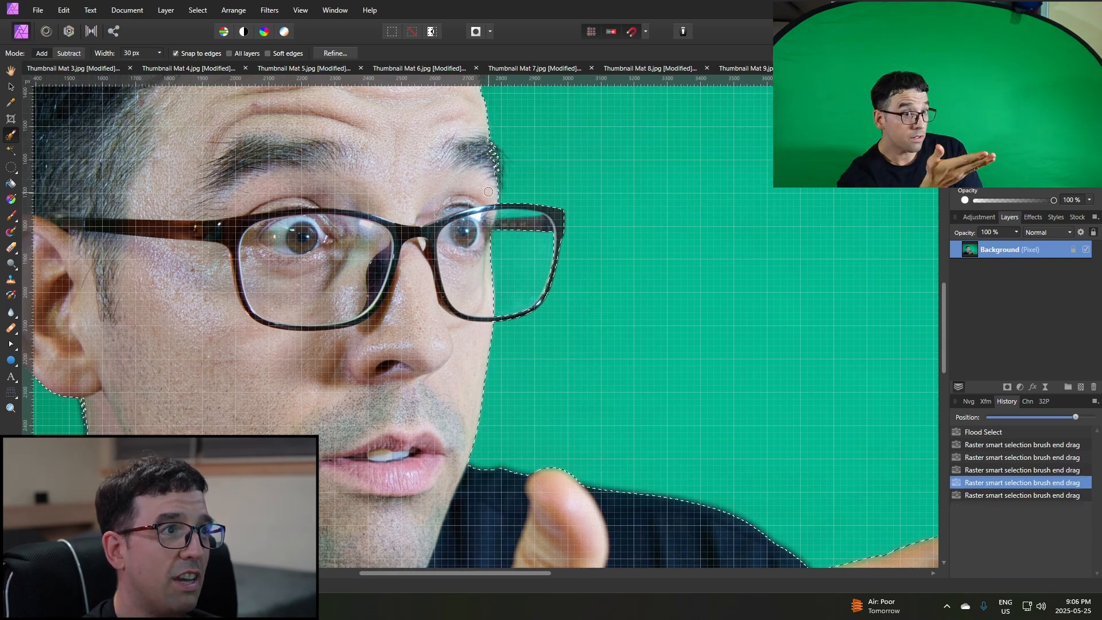
Try to add the narrow green gap above the glasses' temple arm to the selection with a 16 px Selection Brush.
scroll(519, 195, up, 5)
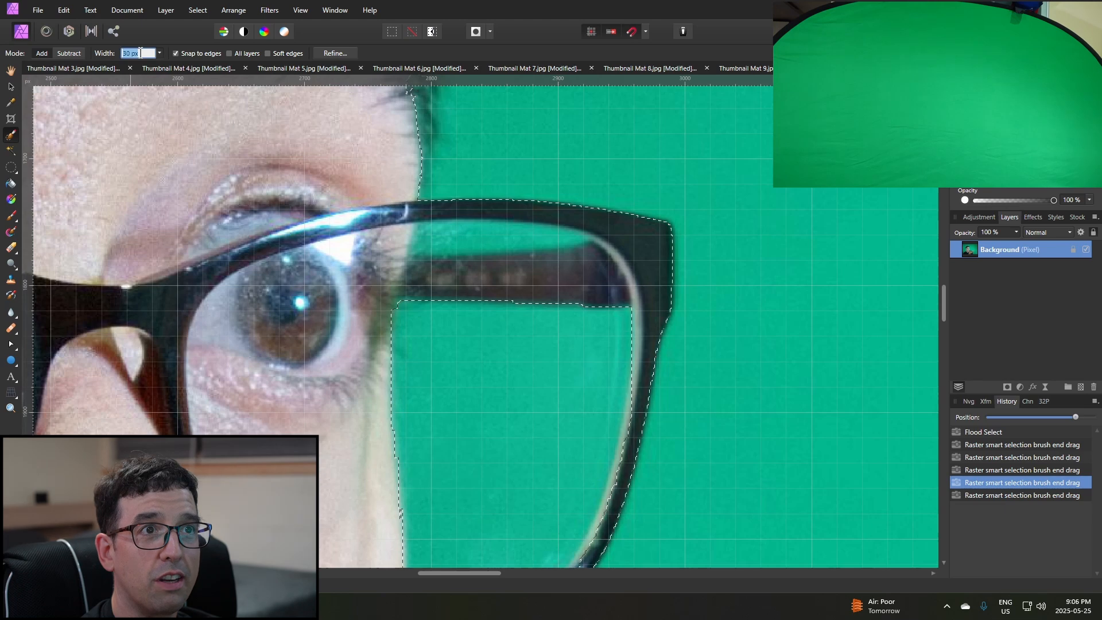
click(160, 52)
drag(161, 65, 147, 64)
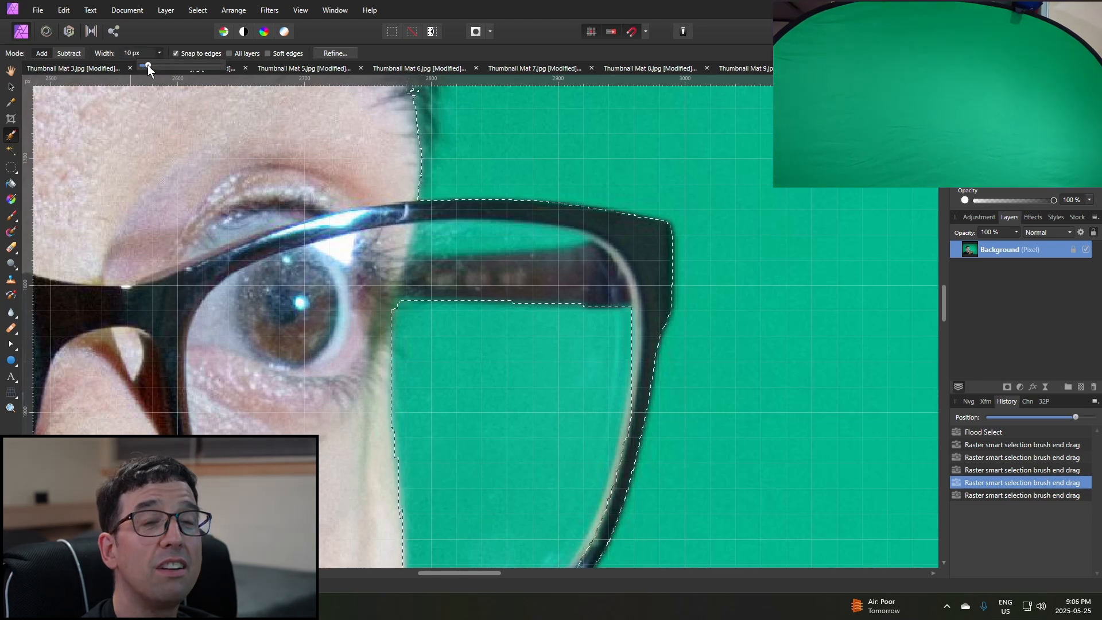
drag(531, 237, 497, 239)
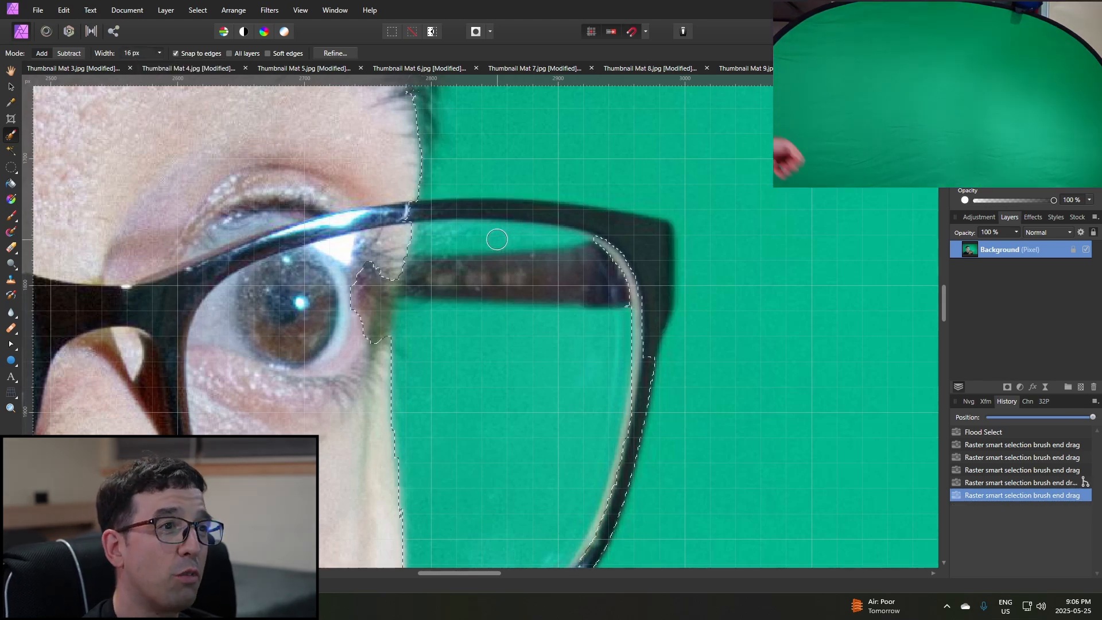
Fit the green selection closely around the glasses' outer frame, lens and temple arm with a 16 px Selection Brush snapping to edges.
mouse_move(379, 298)
mouse_down()
mouse_move(416, 283)
mouse_move(408, 313)
mouse_move(412, 283)
mouse_move(417, 312)
mouse_up()
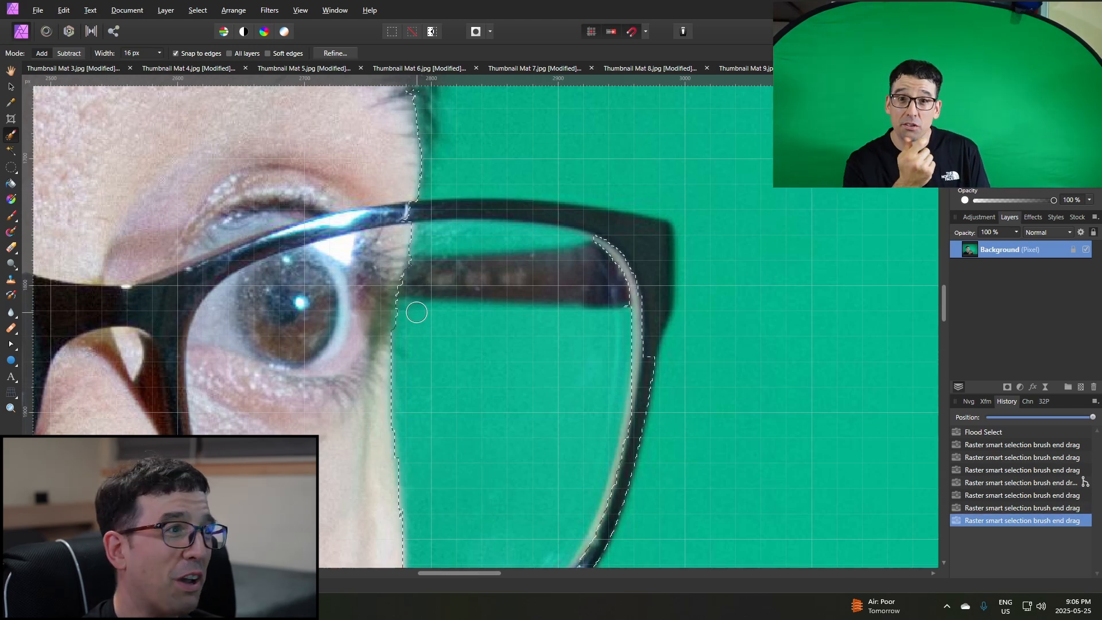
drag(628, 428, 654, 265)
mouse_move(540, 227)
mouse_down()
mouse_move(420, 219)
mouse_move(590, 228)
mouse_move(623, 253)
mouse_move(568, 268)
mouse_move(398, 274)
mouse_move(561, 271)
mouse_up()
drag(457, 244, 586, 237)
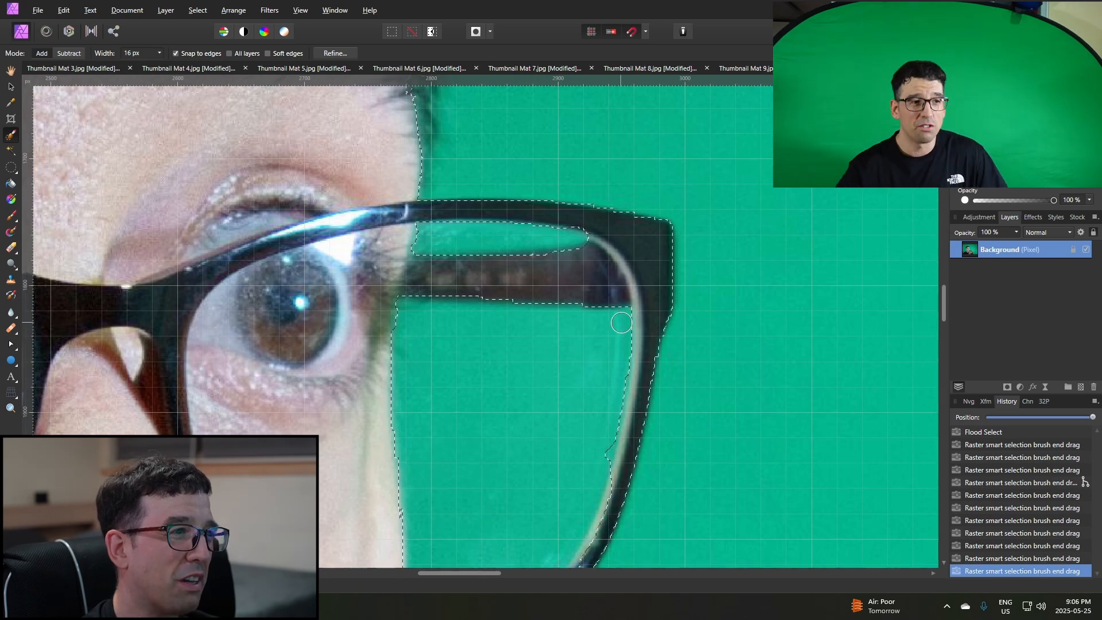
click(599, 487)
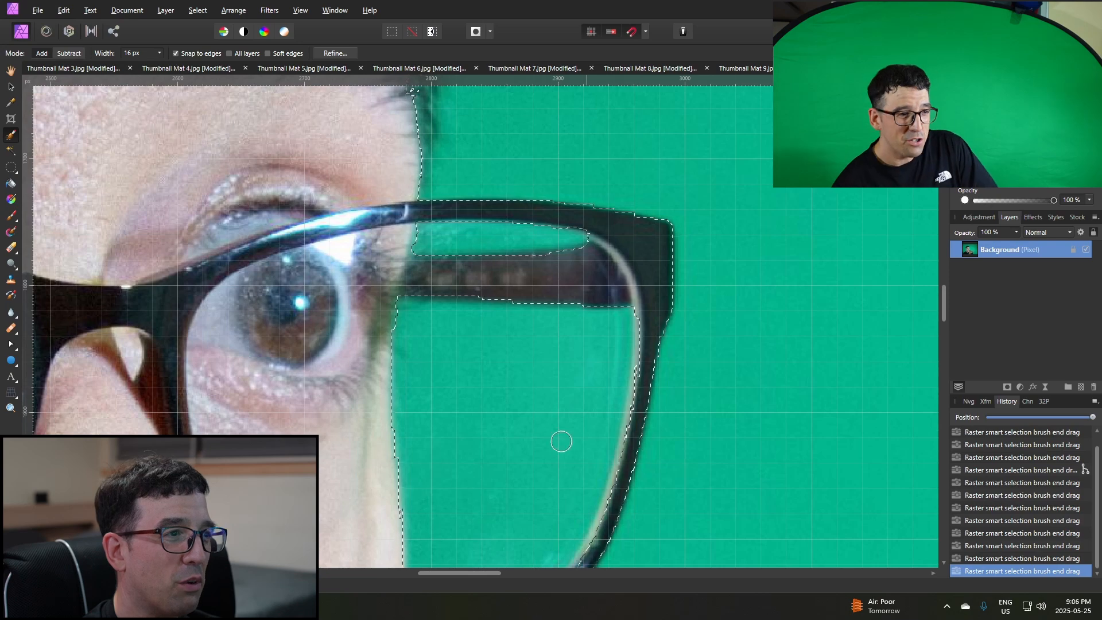
Refine the edge of the green-background selection with the overlay preview and apply the refinement.
scroll(591, 431, down, 1)
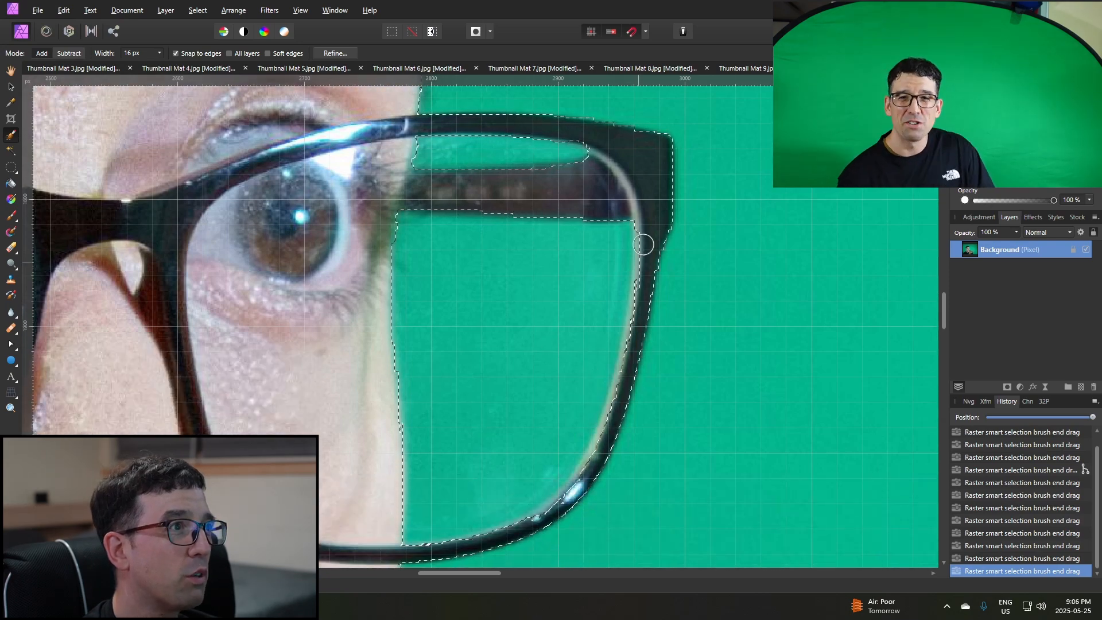
scroll(628, 195, down, 2)
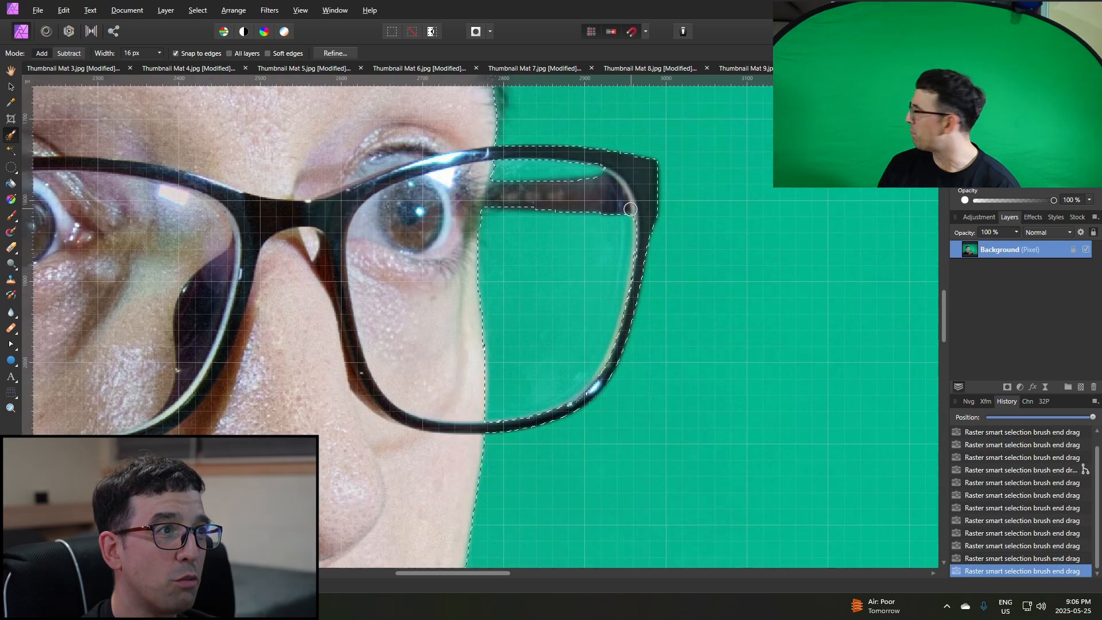
scroll(626, 226, down, 2)
scroll(626, 225, down, 3)
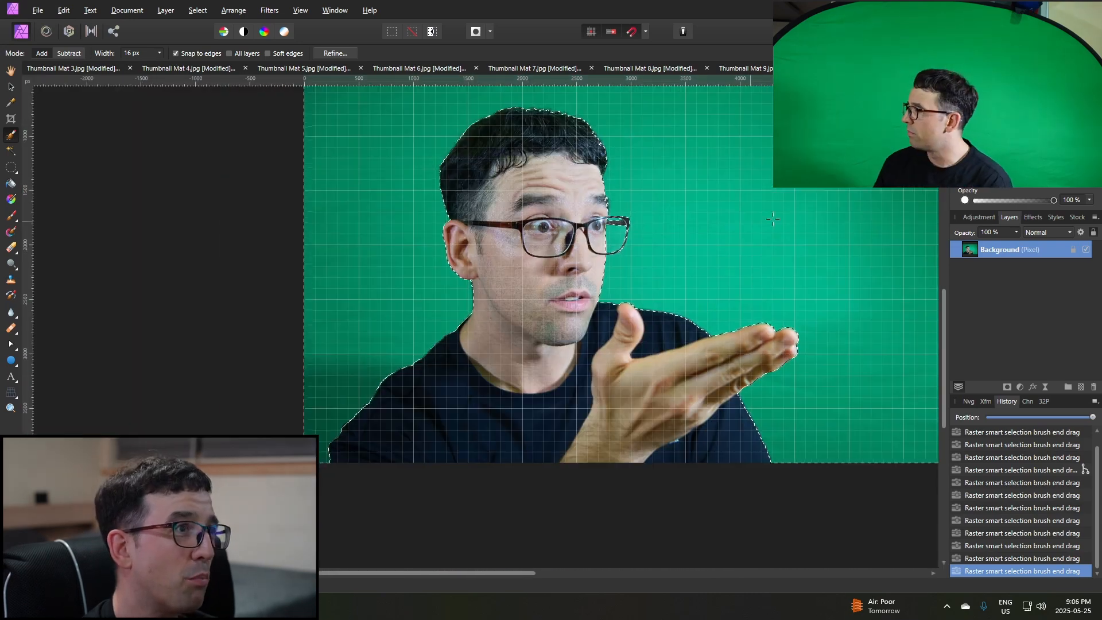
scroll(867, 328, up, 1)
drag(494, 573, 555, 573)
scroll(507, 306, up, 1)
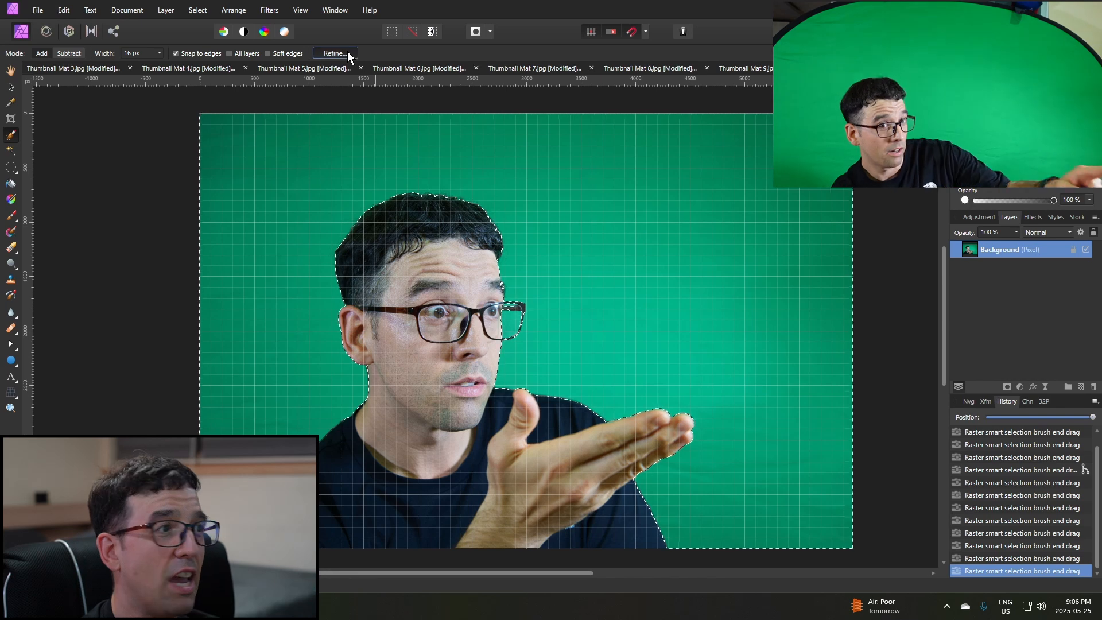
click(343, 53)
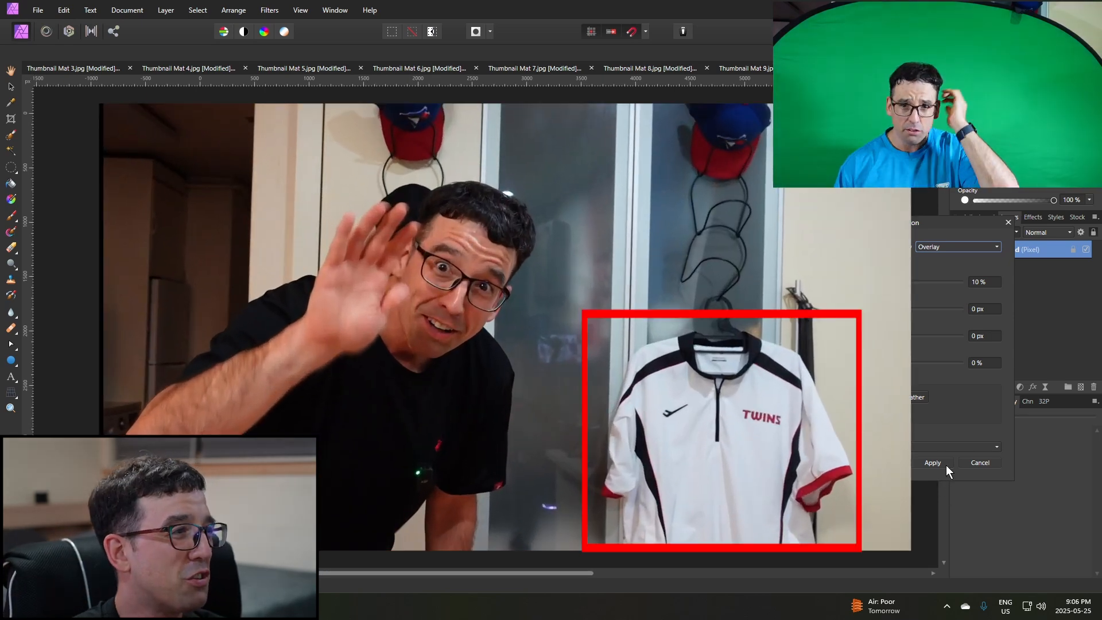
click(933, 462)
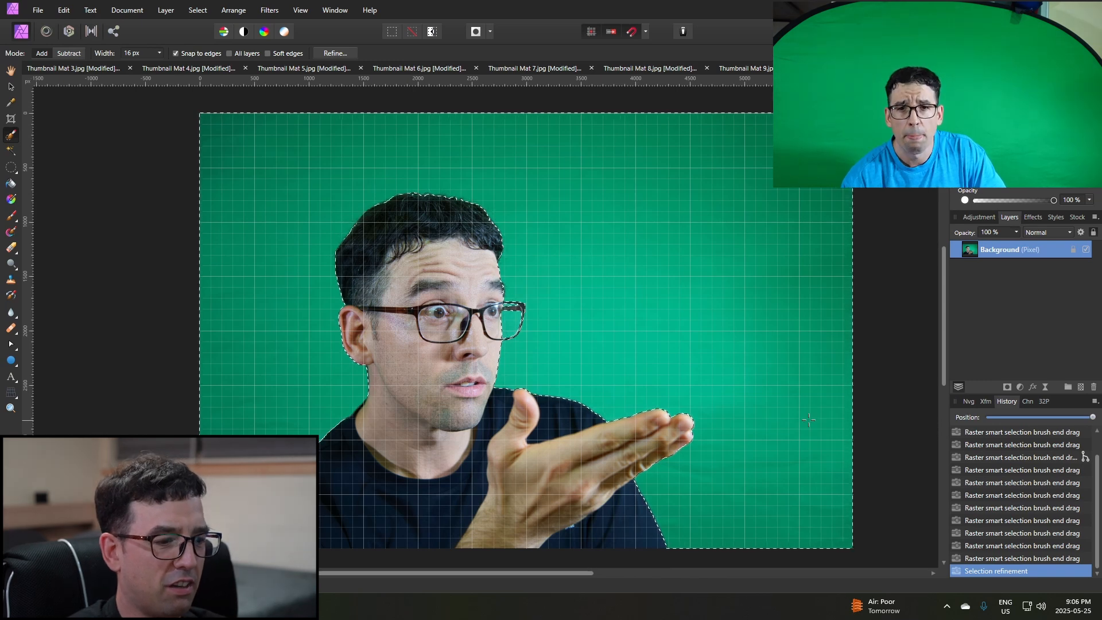
Invert the selection to the person and add it as a mask on the Background layer.
key(ctrl+shift+i)
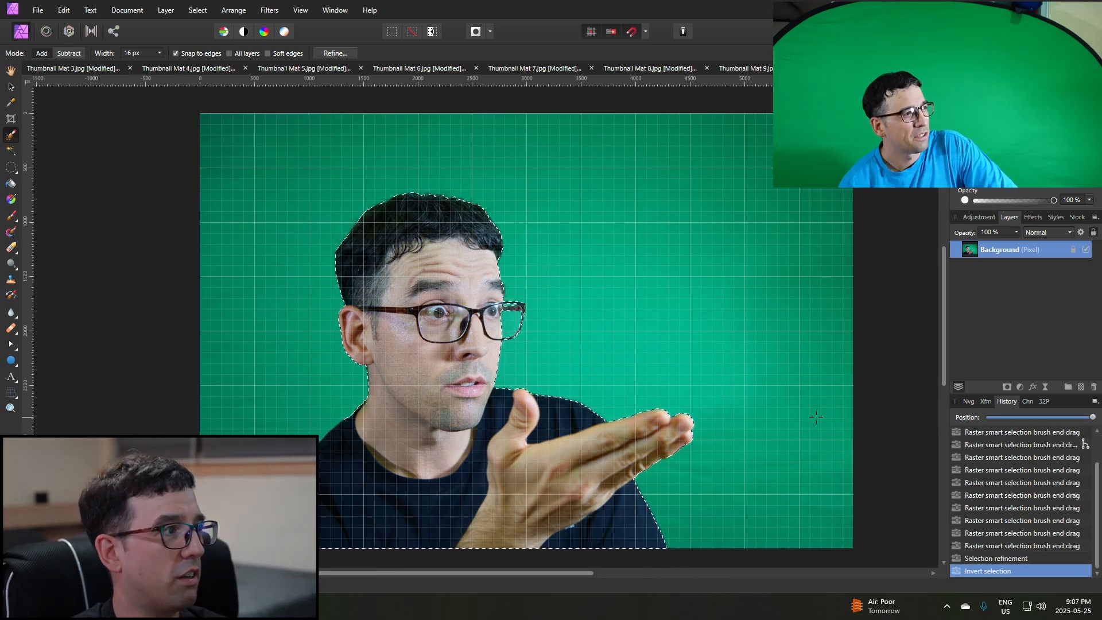
click(1007, 388)
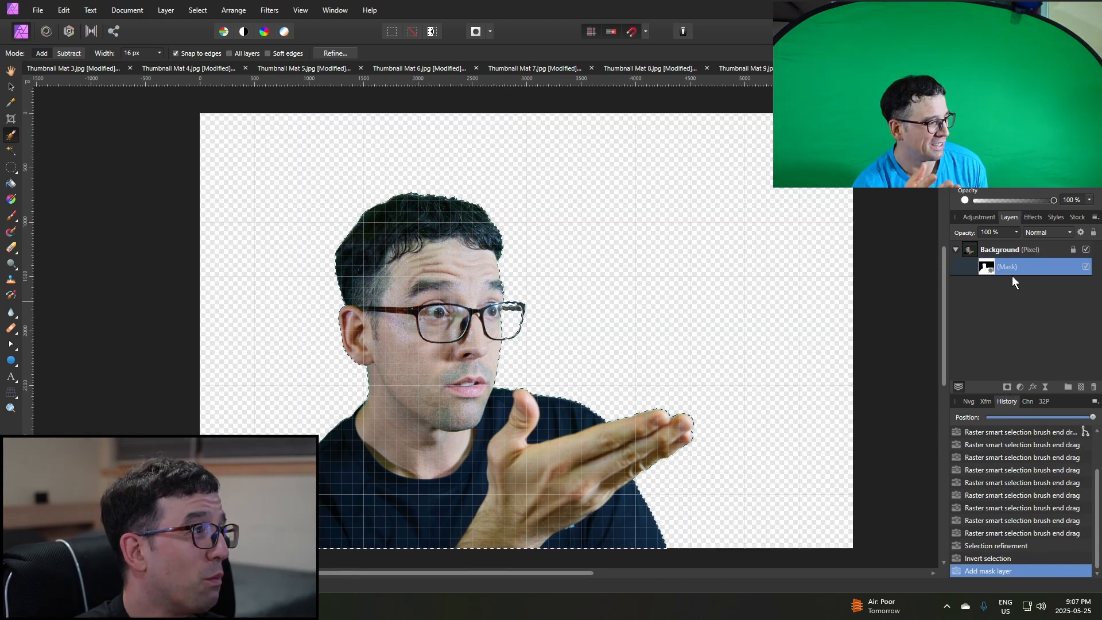
Add an HSL adjustment above the Background layer and set the greens' Saturation Shift to -100 %.
click(977, 245)
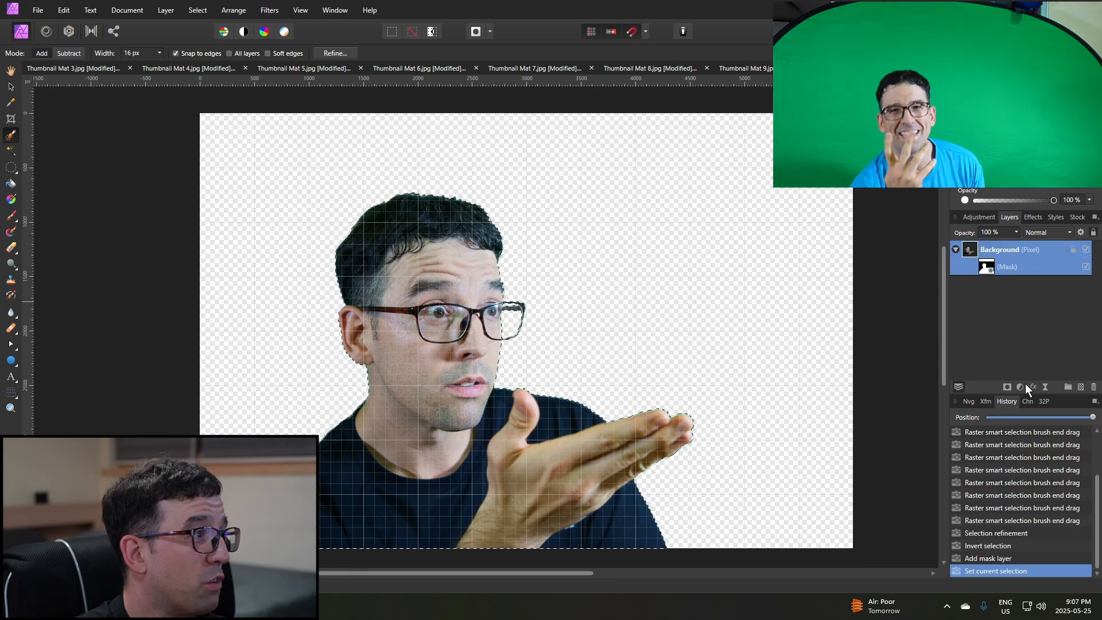
click(1021, 385)
click(978, 248)
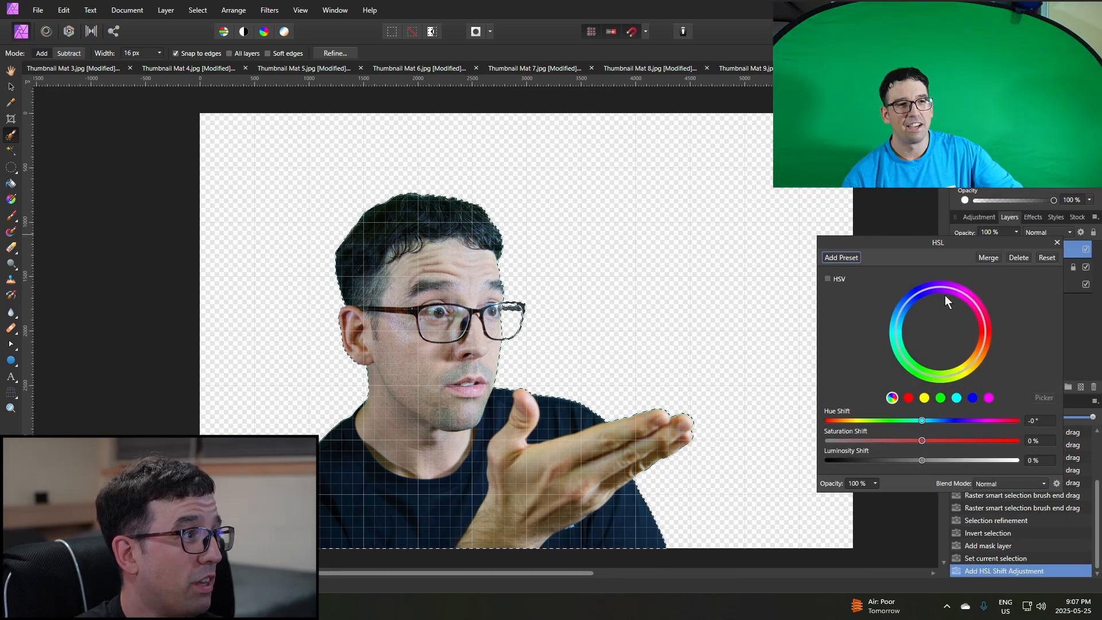
click(940, 398)
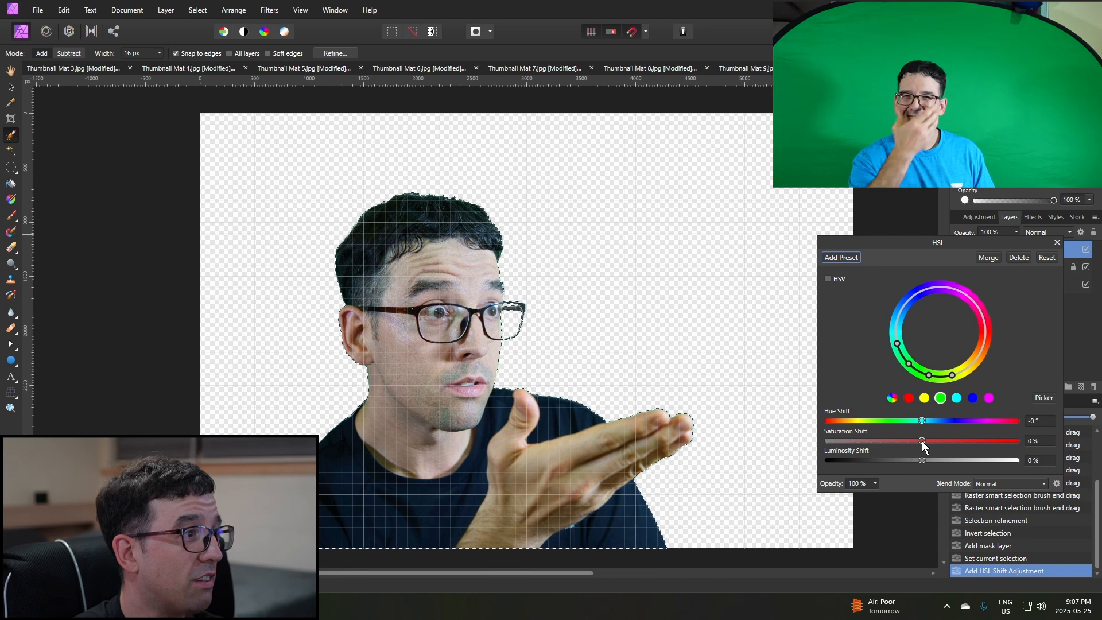
drag(922, 441, 826, 442)
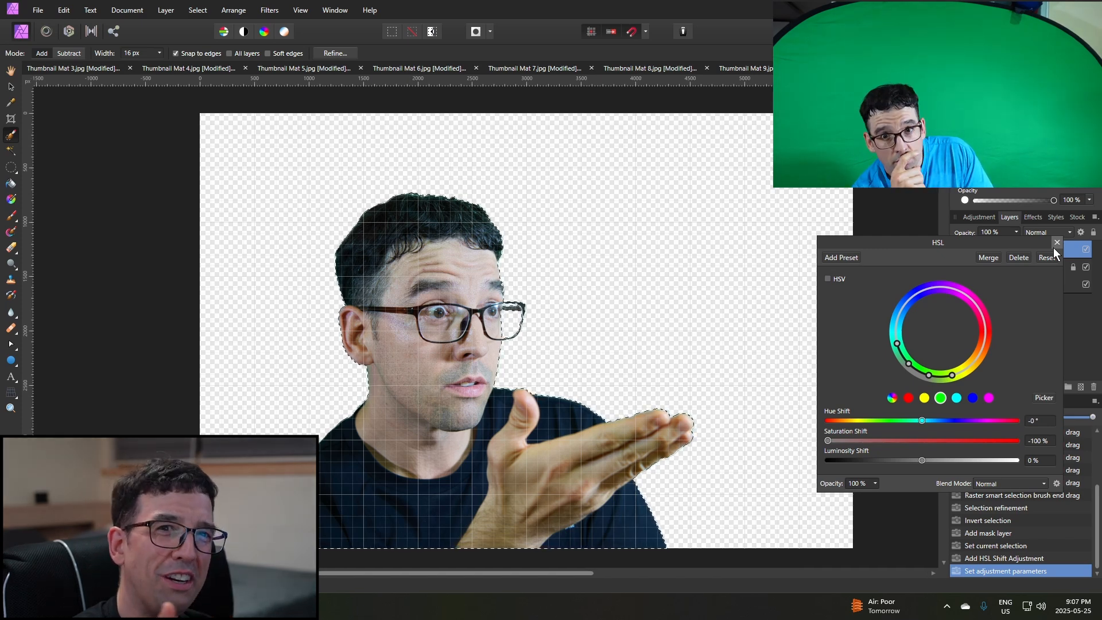
click(1055, 244)
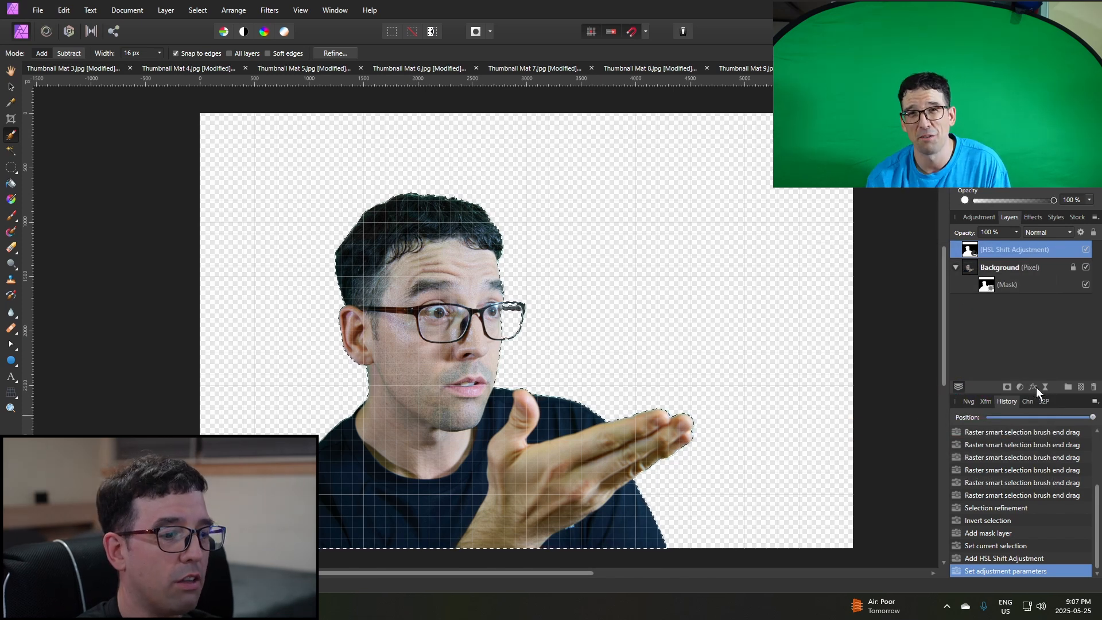
Clear the selection and add a second HSL adjustment, sampling the green fringe beside the outer lens for the green range and fully desaturating it.
key(ctrl+d)
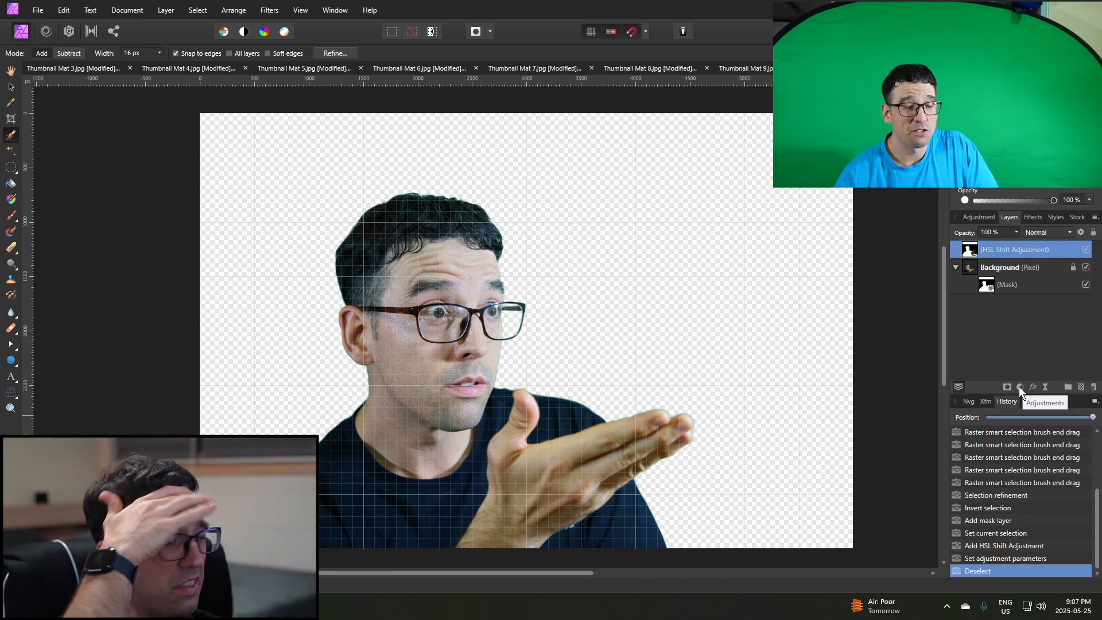
click(1016, 388)
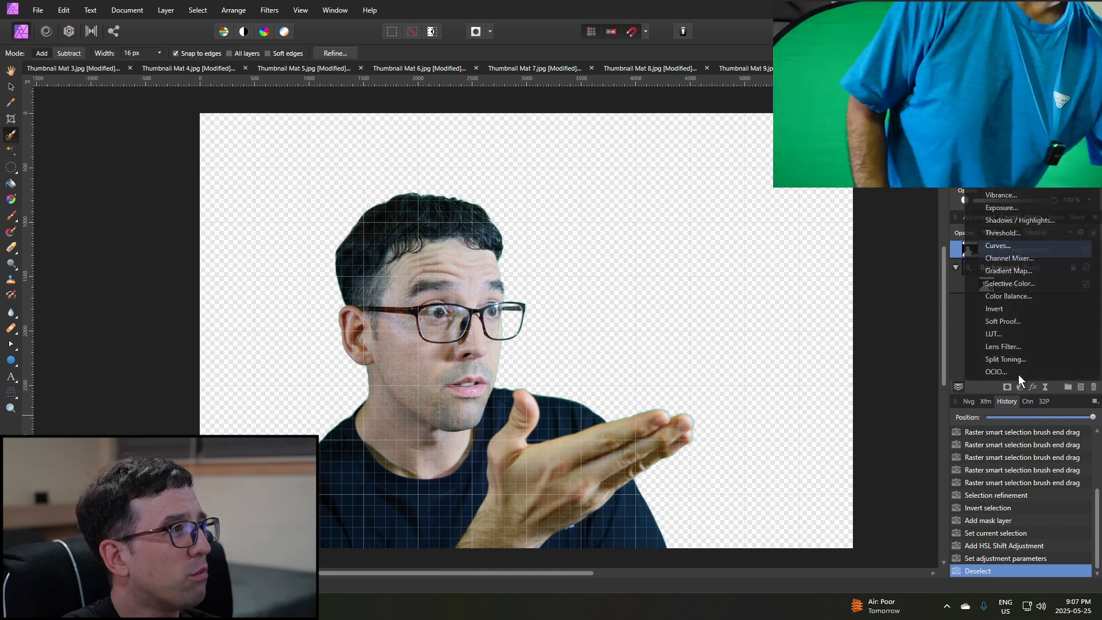
click(1005, 132)
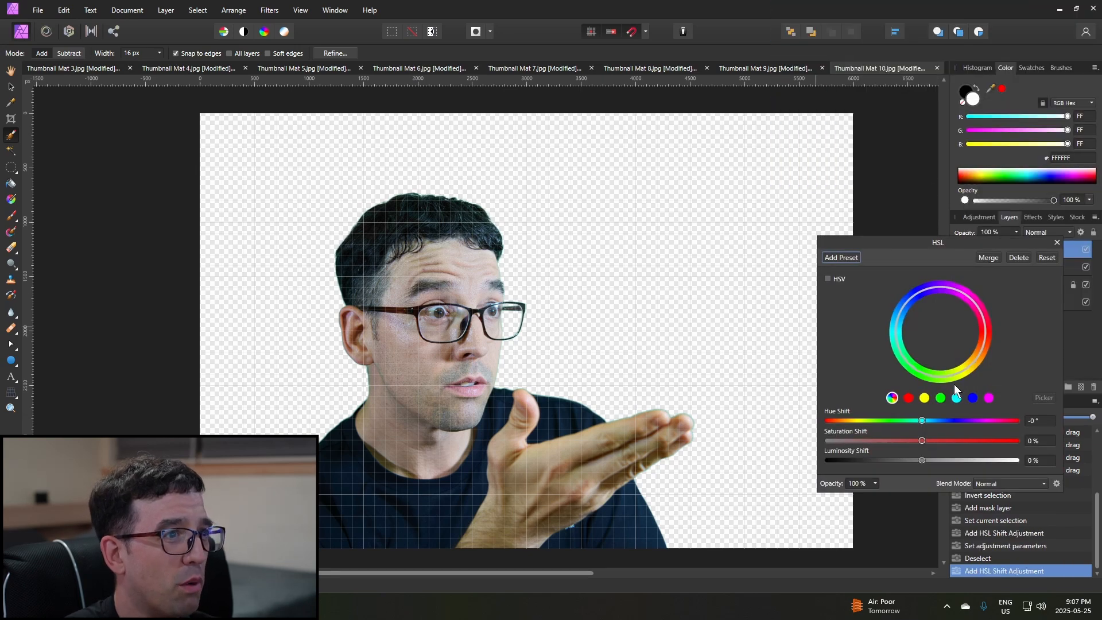
scroll(501, 347, up, 6)
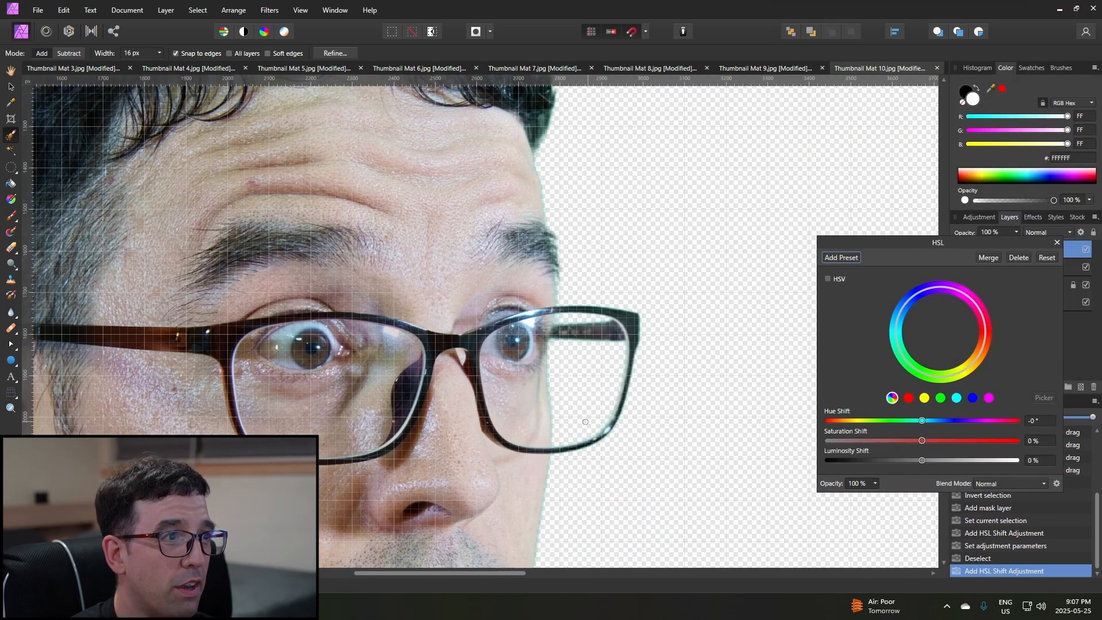
scroll(516, 362, up, 3)
click(942, 398)
click(1044, 397)
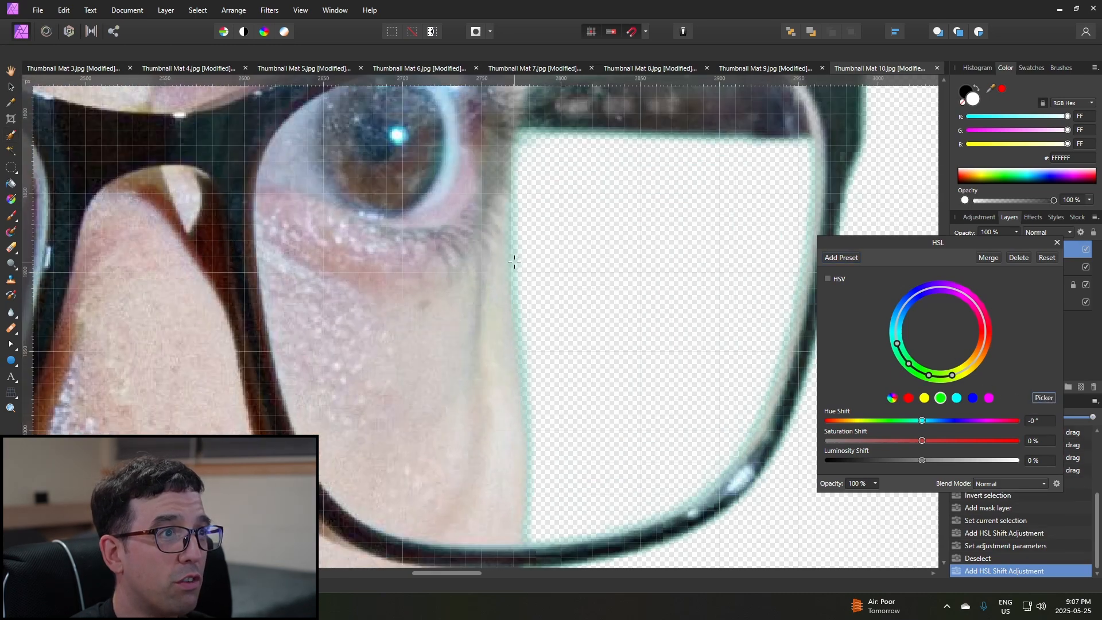
click(512, 264)
drag(916, 444, 828, 442)
click(1057, 242)
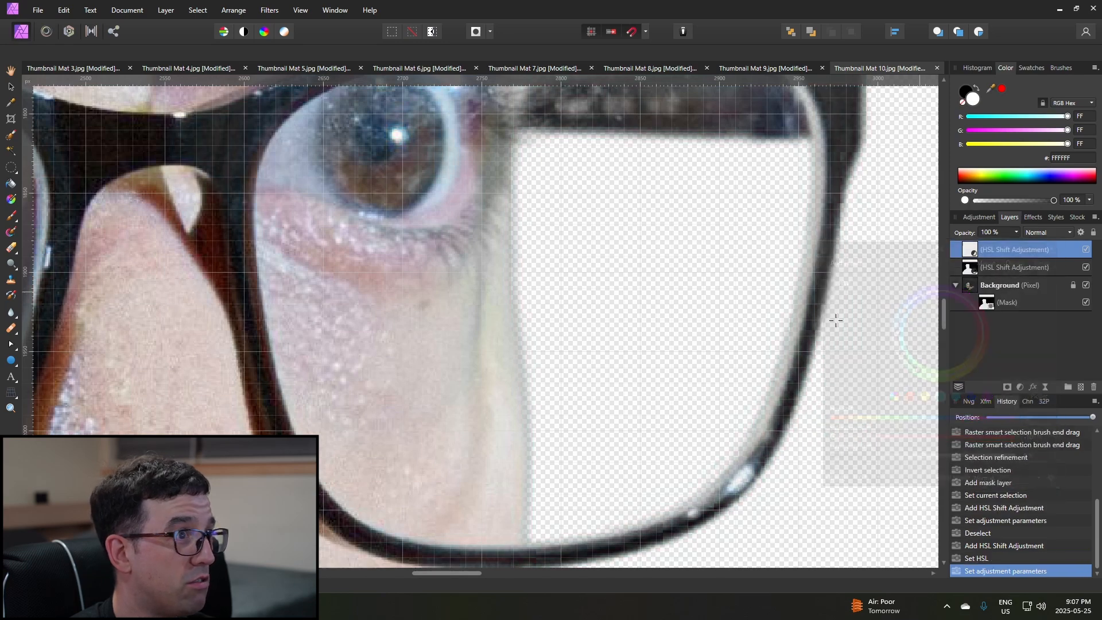
Export the whole document as a 6000 × 4000 px PNG into the Pictures folder, keeping the suggested file name.
scroll(748, 360, down, 5)
scroll(747, 373, down, 2)
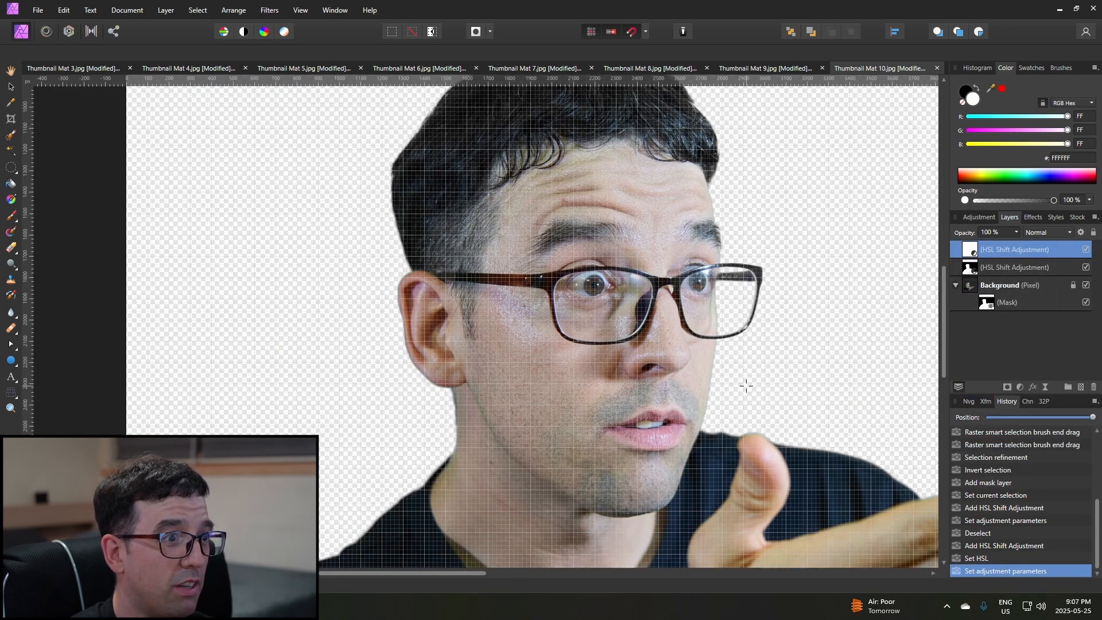
scroll(574, 379, down, 4)
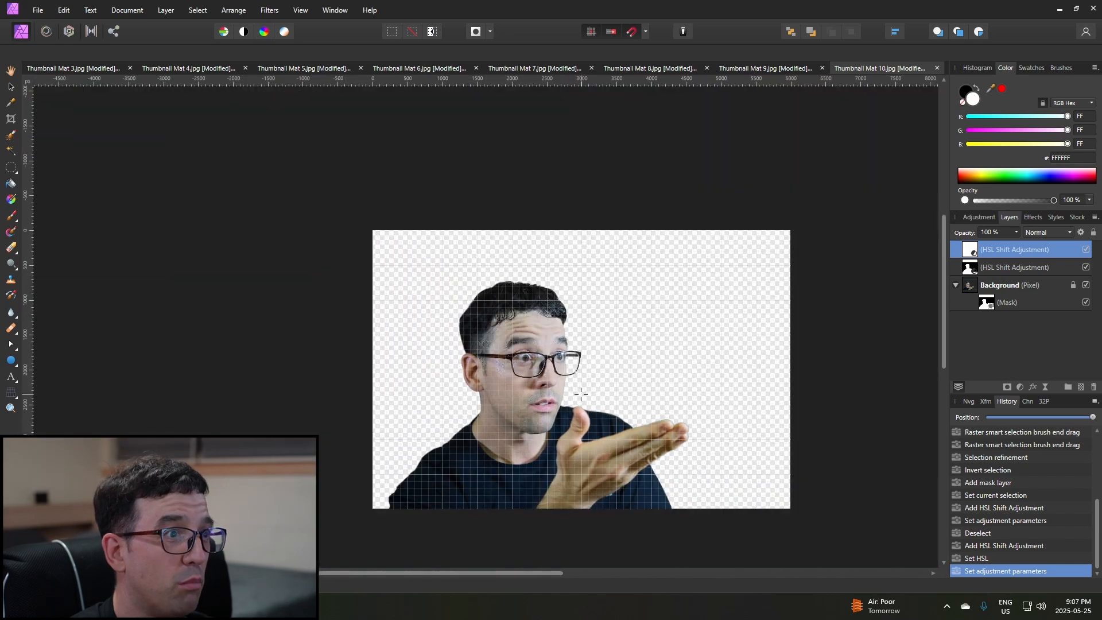
scroll(583, 389, up, 2)
drag(557, 579, 599, 576)
scroll(598, 386, down, 1)
click(38, 11)
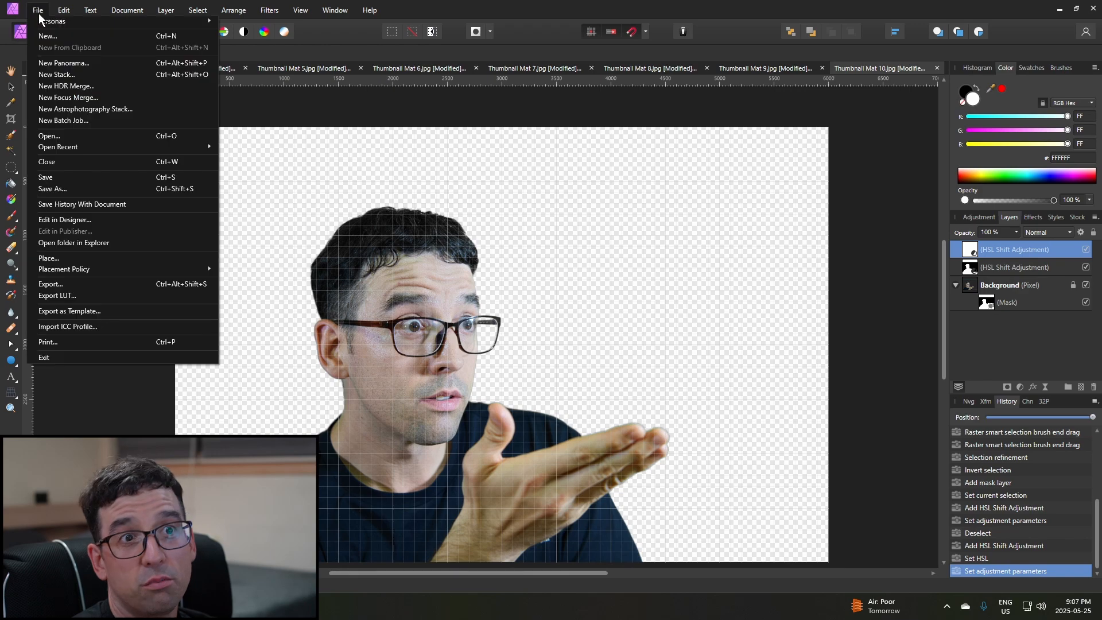
click(107, 284)
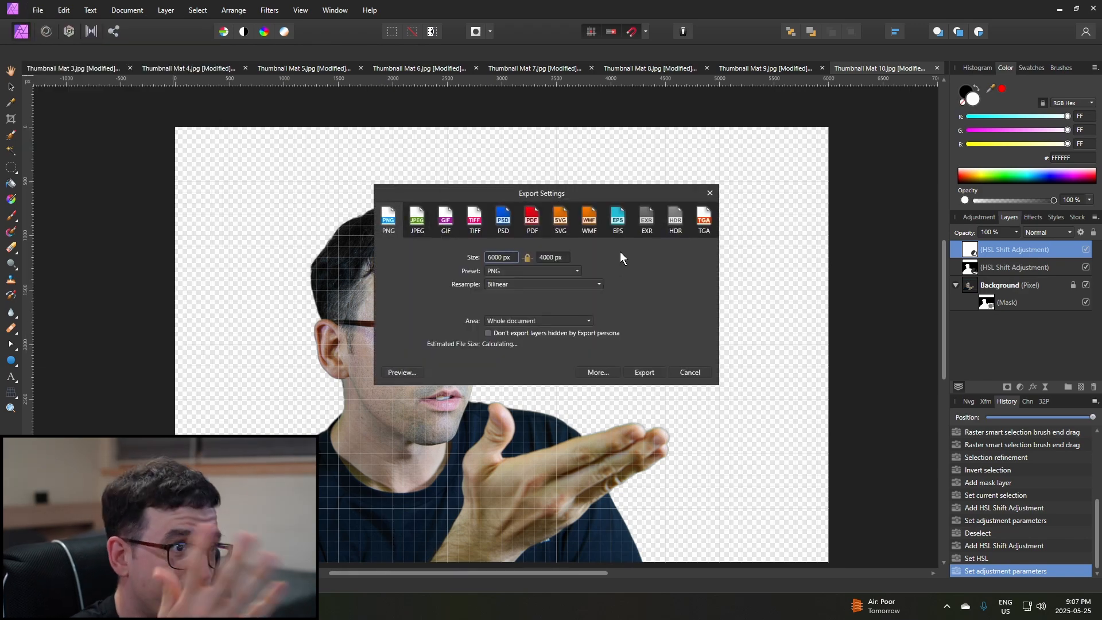
click(644, 373)
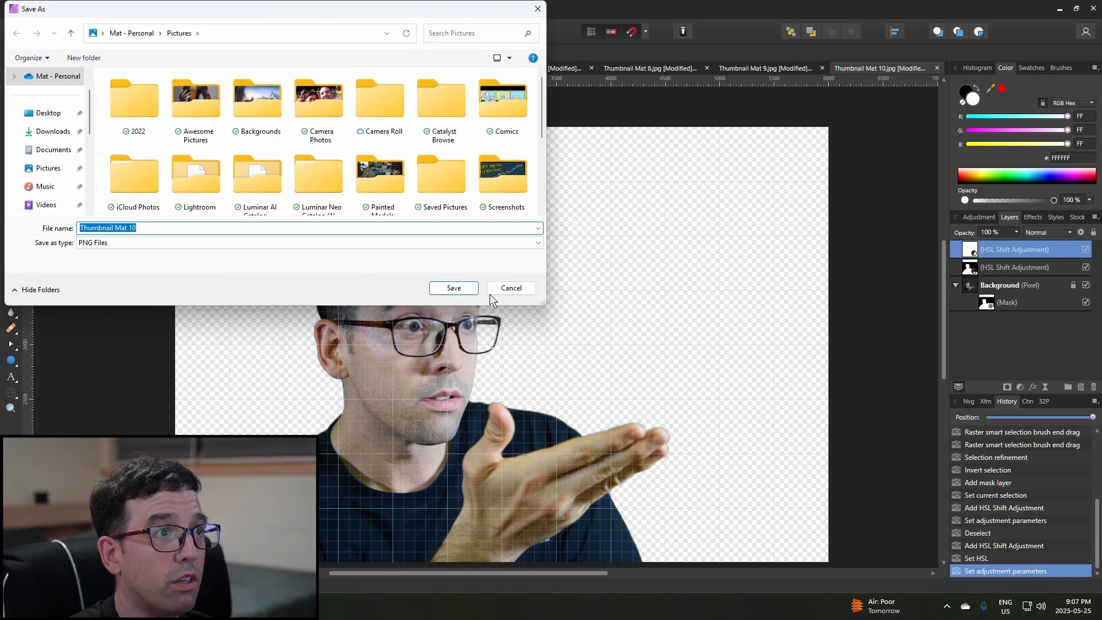
click(468, 292)
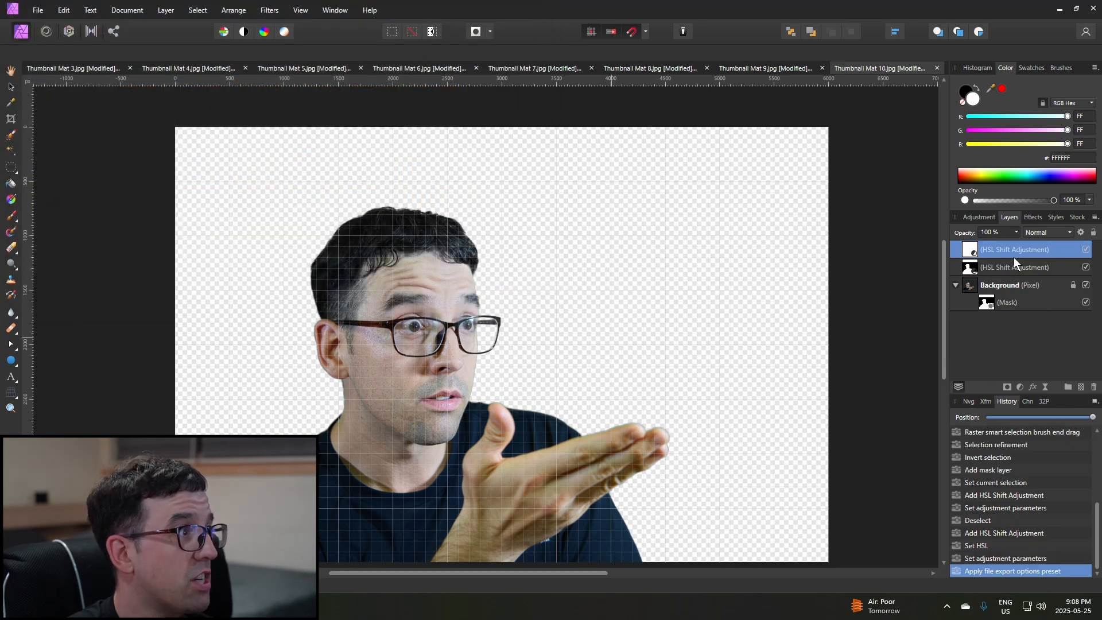
Hide the upper HSL adjustment to compare the green fringe around the hair and glasses without it.
scroll(421, 352, down, 1)
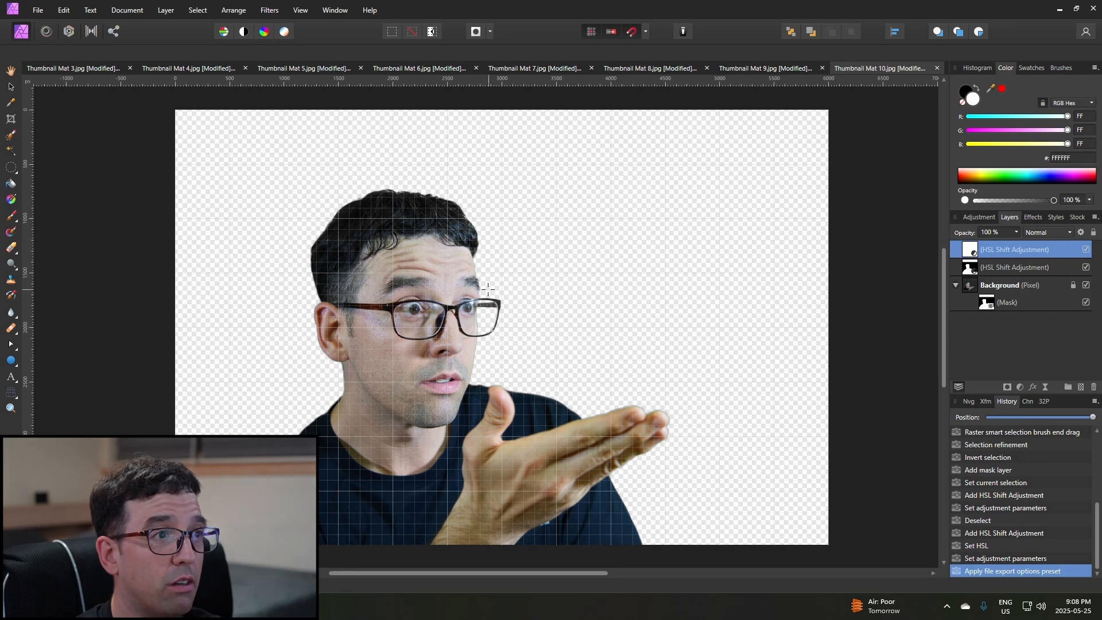
scroll(488, 289, up, 5)
scroll(453, 203, up, 2)
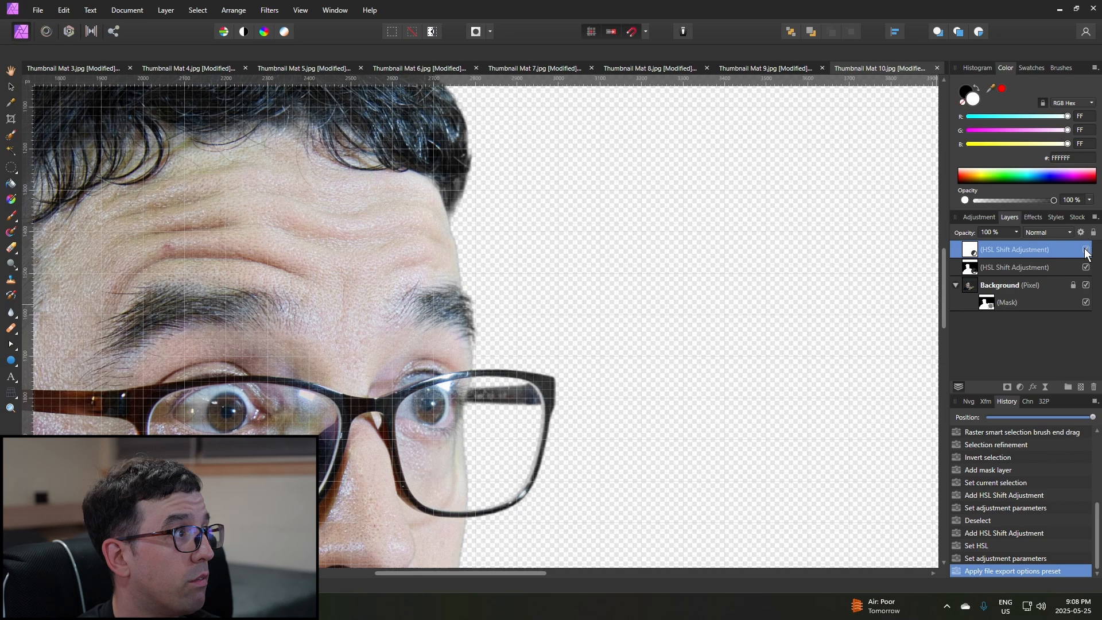
click(1087, 250)
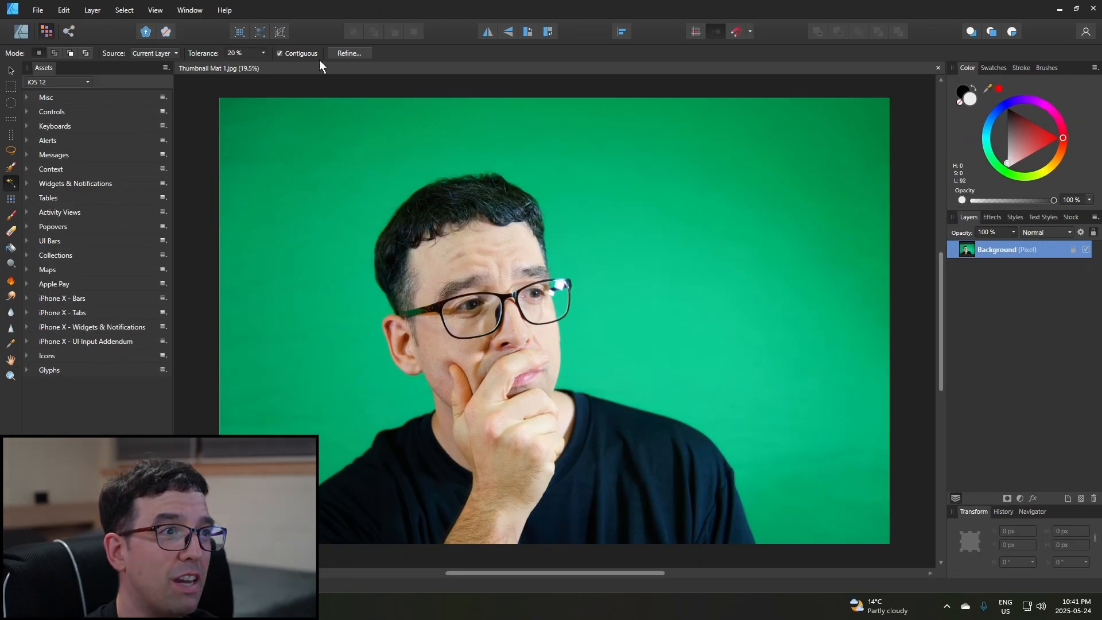
In Affinity Designer, flood-select the green areas of thumbnail photo number 1 at 20 % tolerance with Contiguous enabled.
click(321, 285)
click(562, 303)
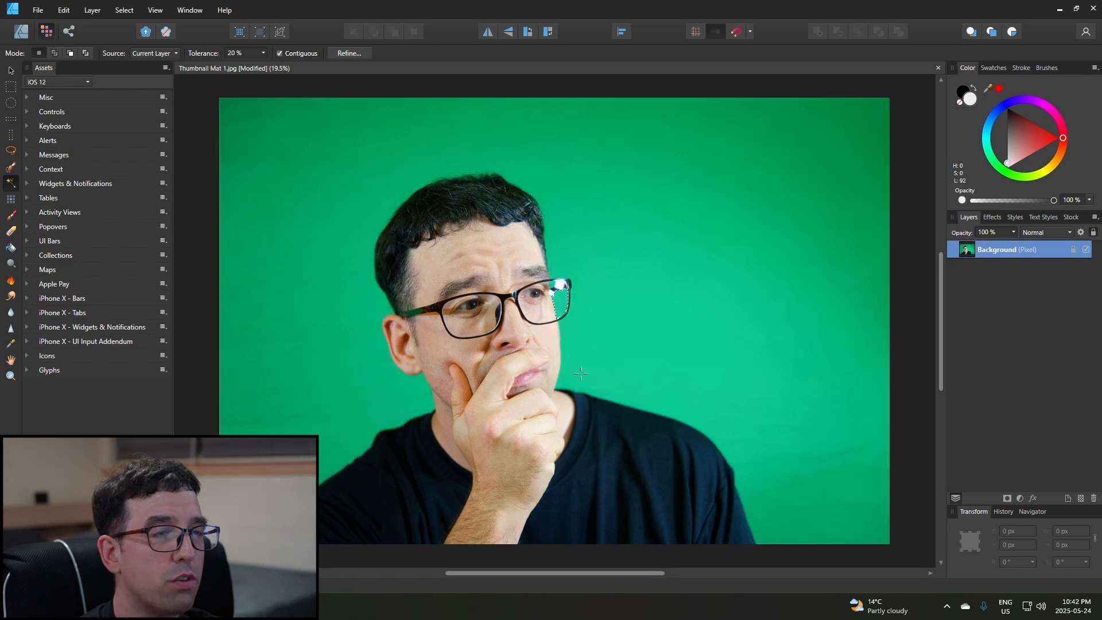
click(675, 294)
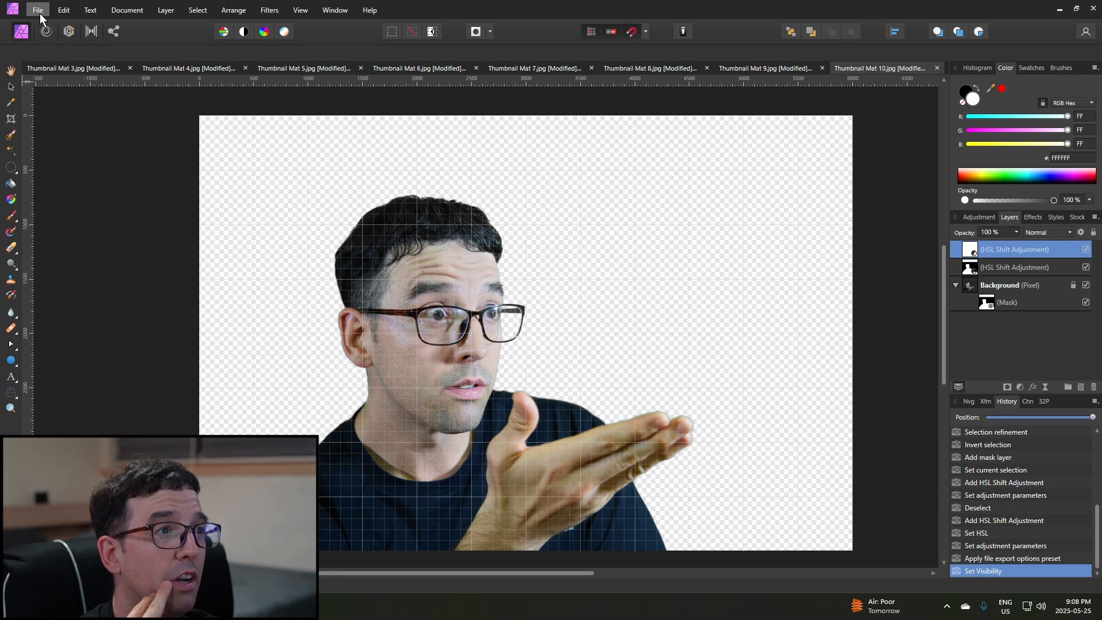
click(39, 13)
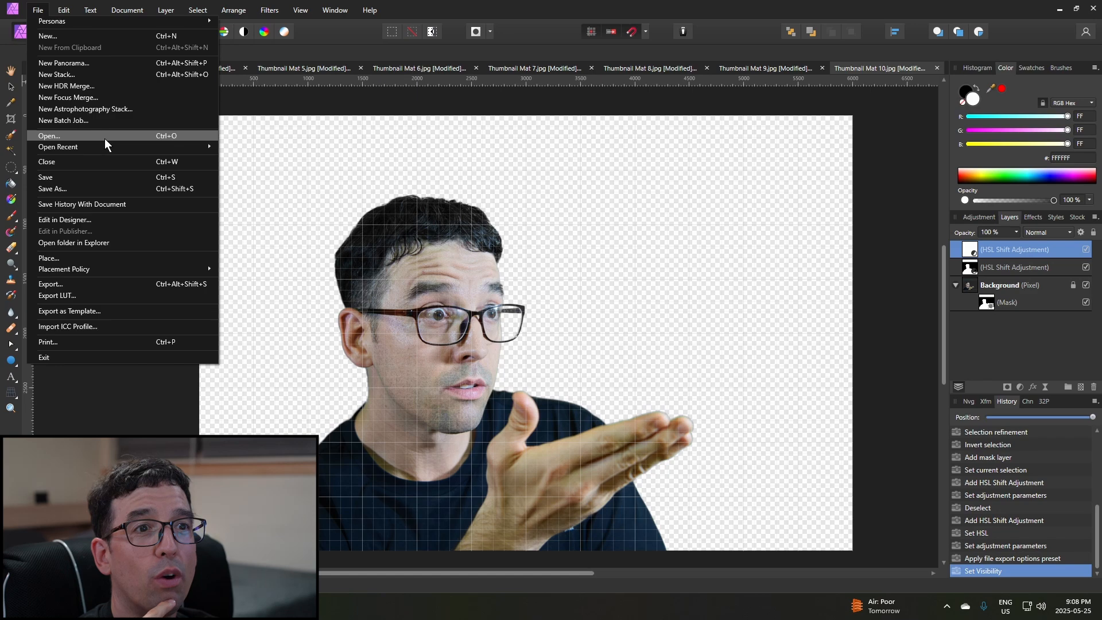
click(82, 282)
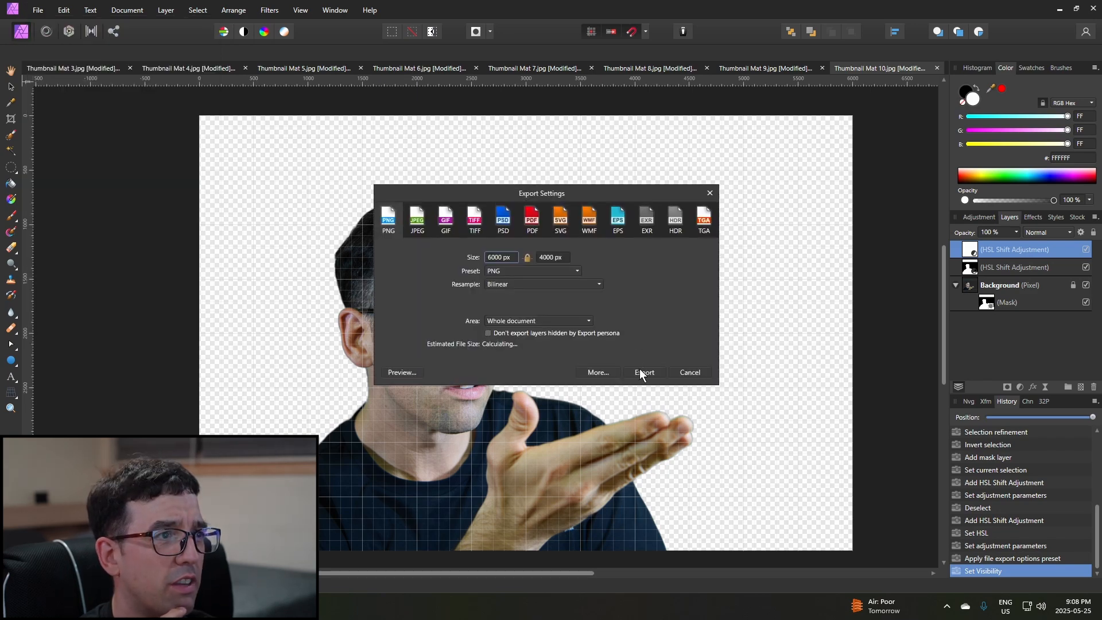
click(643, 372)
scroll(373, 172, down, 5)
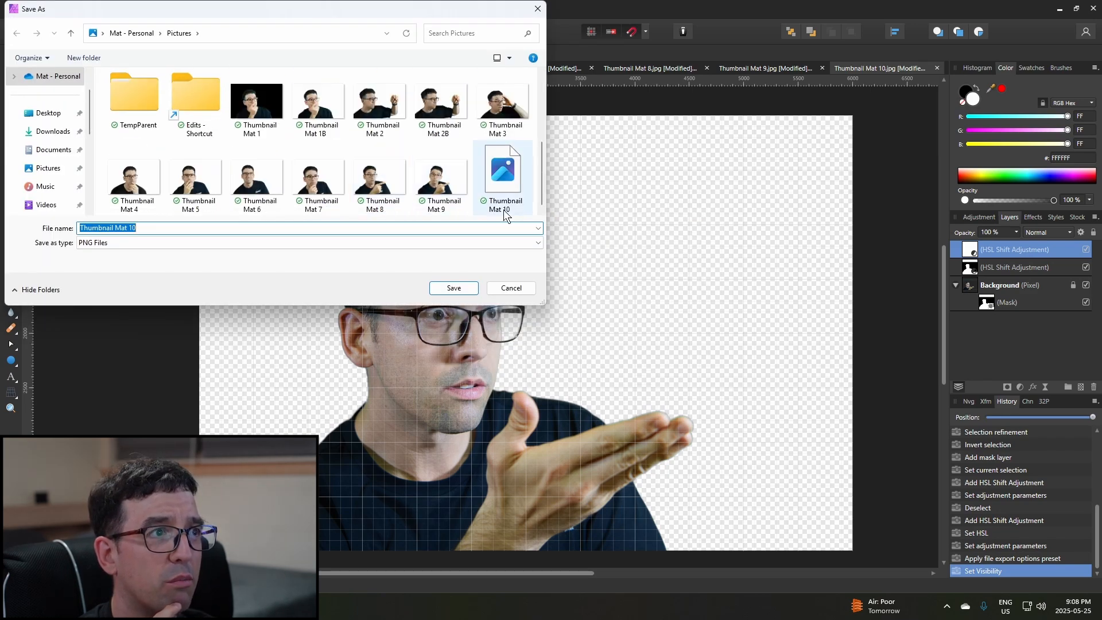
click(510, 287)
Open the green-screen JPG of thumbnail photo number 11.
click(39, 11)
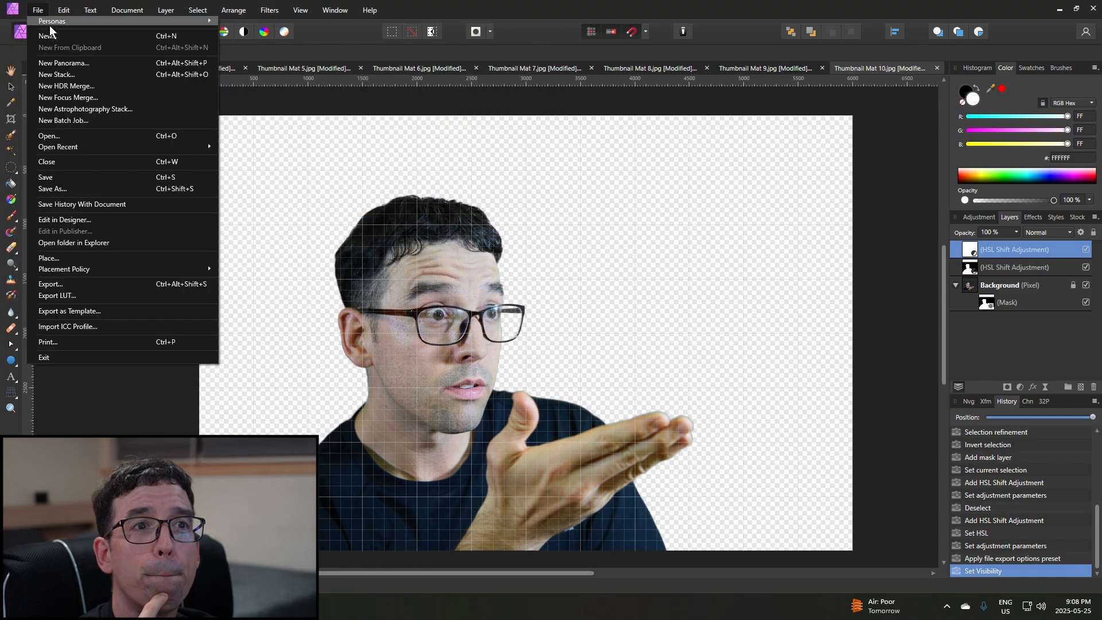
click(91, 136)
scroll(389, 218, down, 5)
click(503, 148)
click(453, 287)
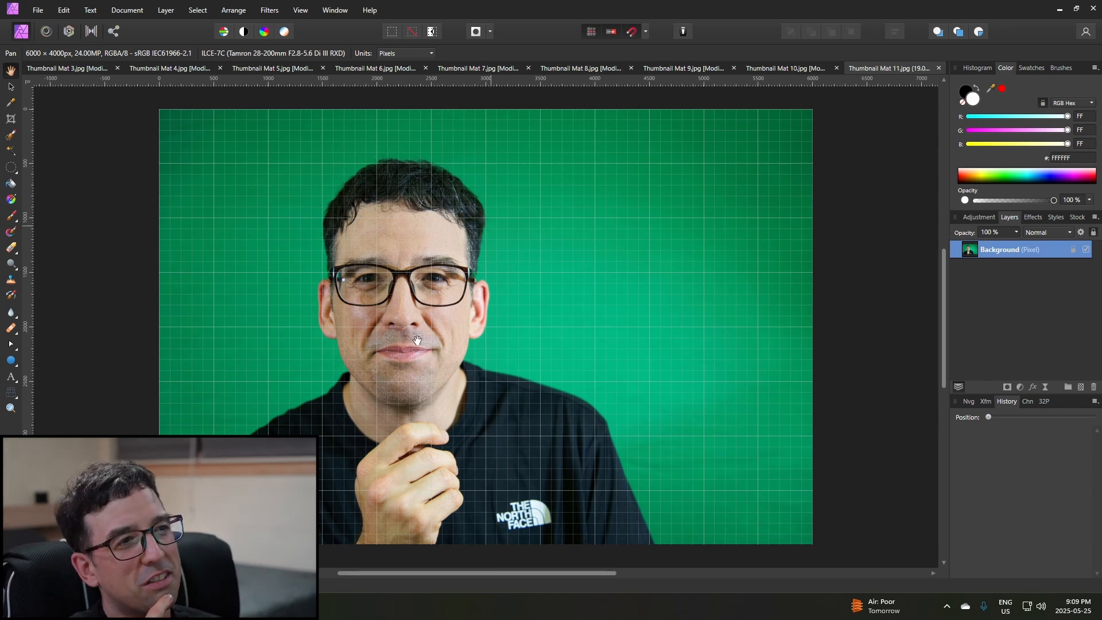
Review the finished cutouts of thumbnail photos 10 down to 4 one after another.
scroll(451, 248, up, 2)
scroll(422, 396, down, 2)
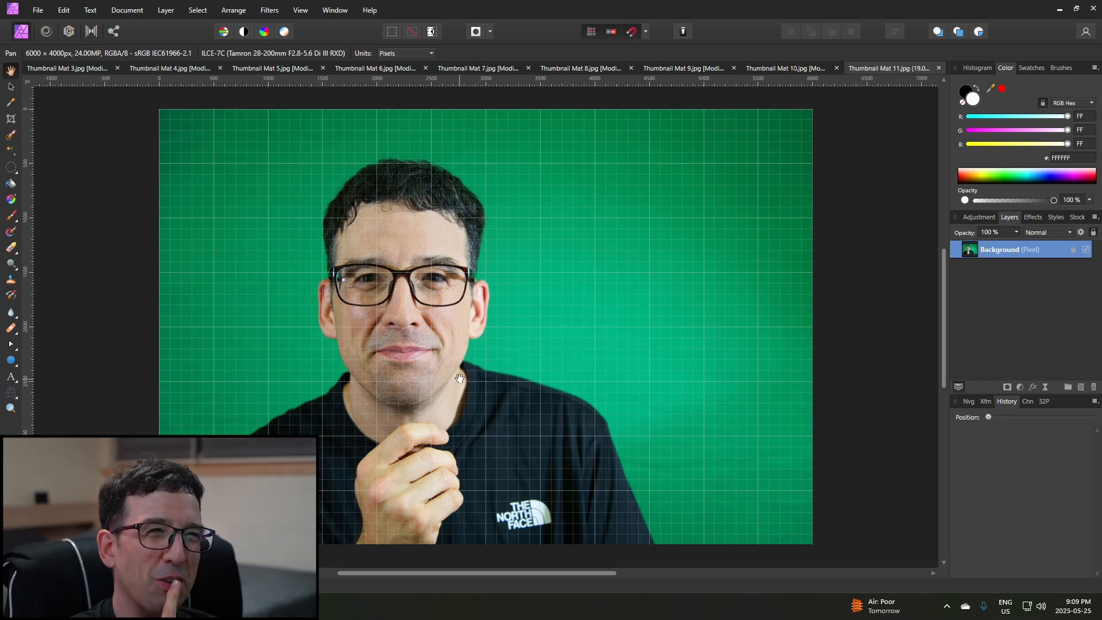
click(795, 70)
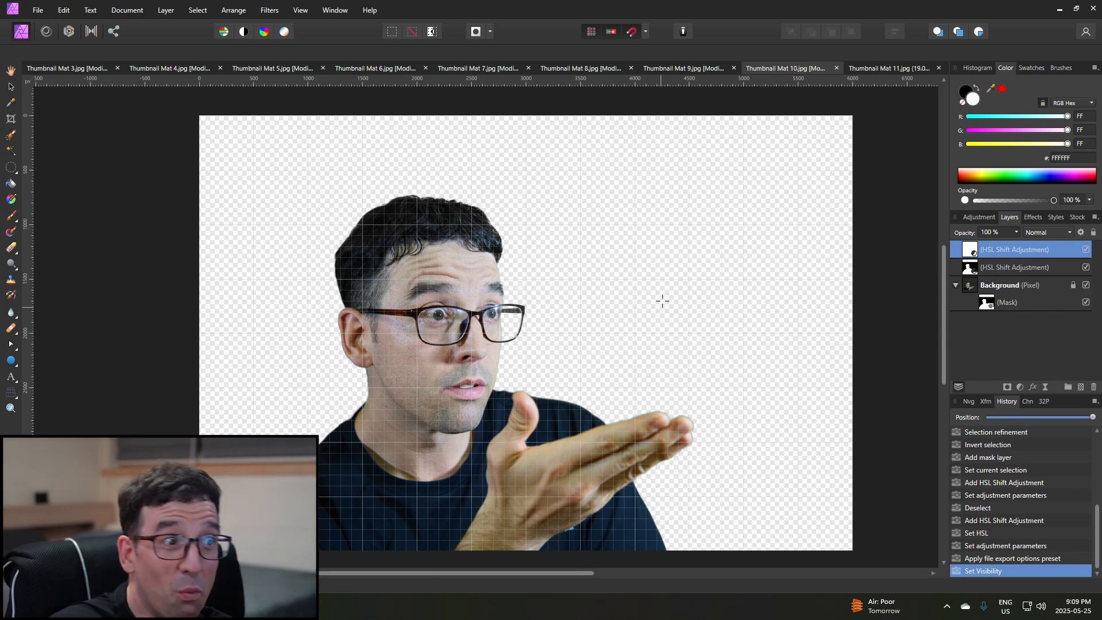
click(691, 68)
click(587, 71)
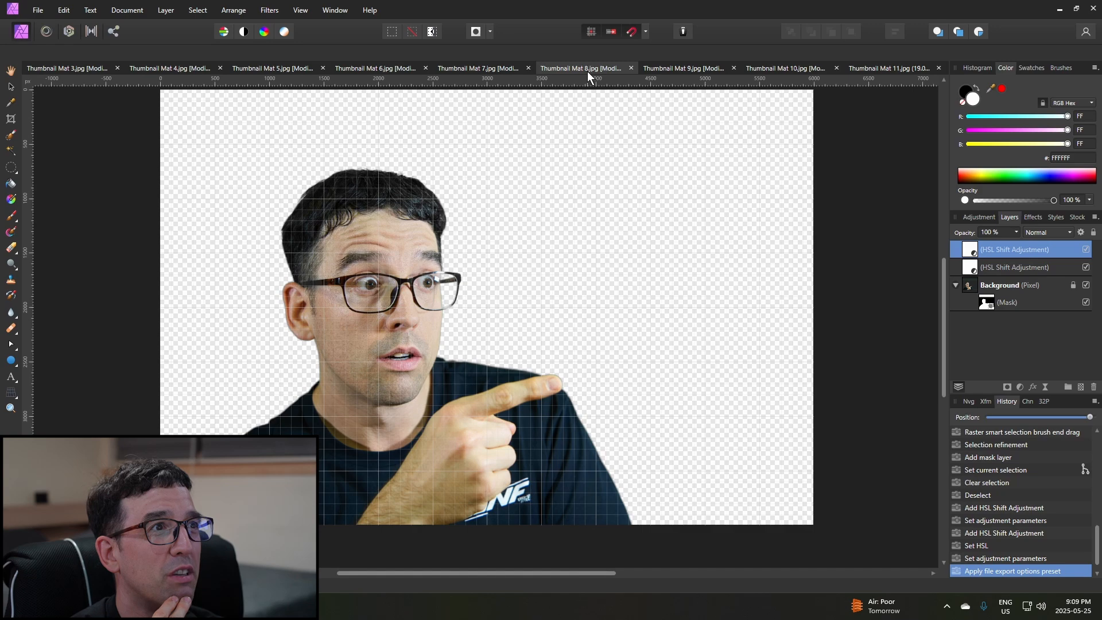
click(491, 71)
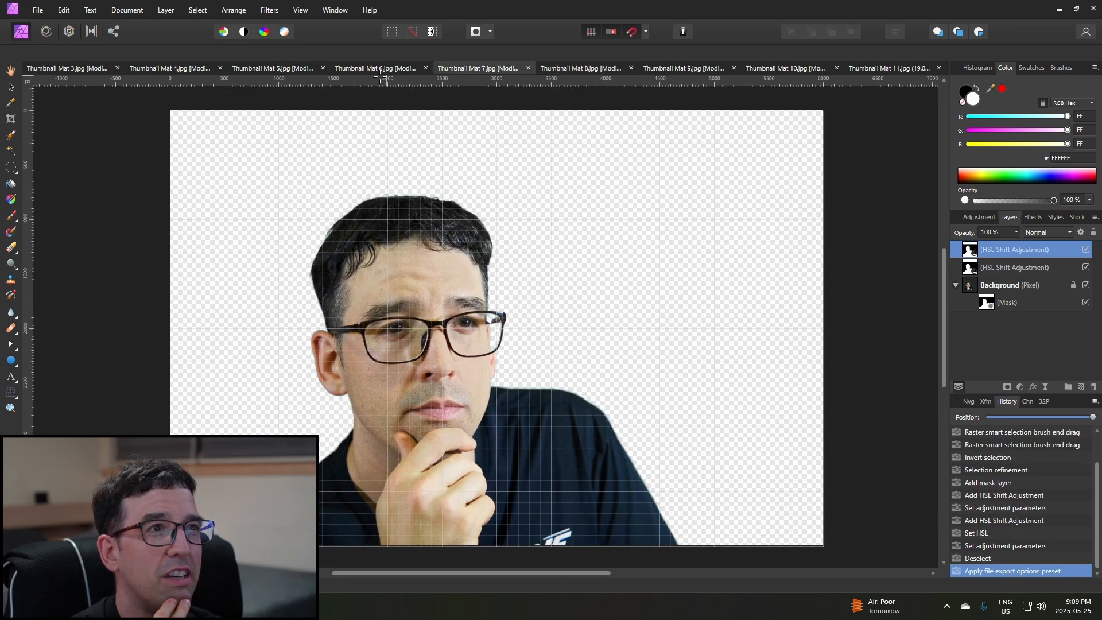
click(371, 69)
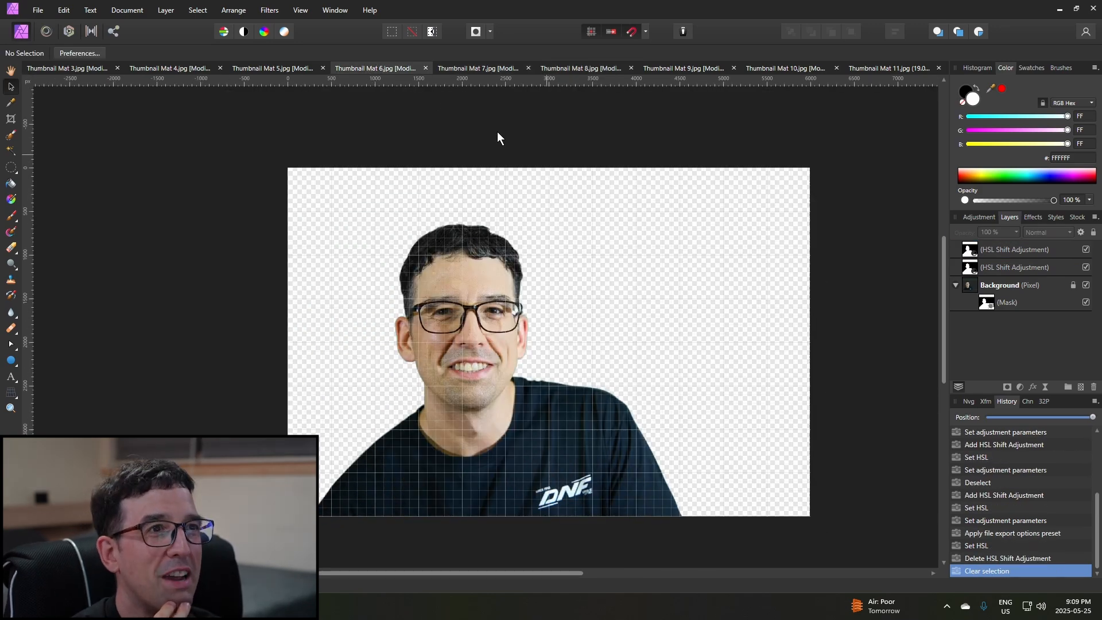
click(282, 68)
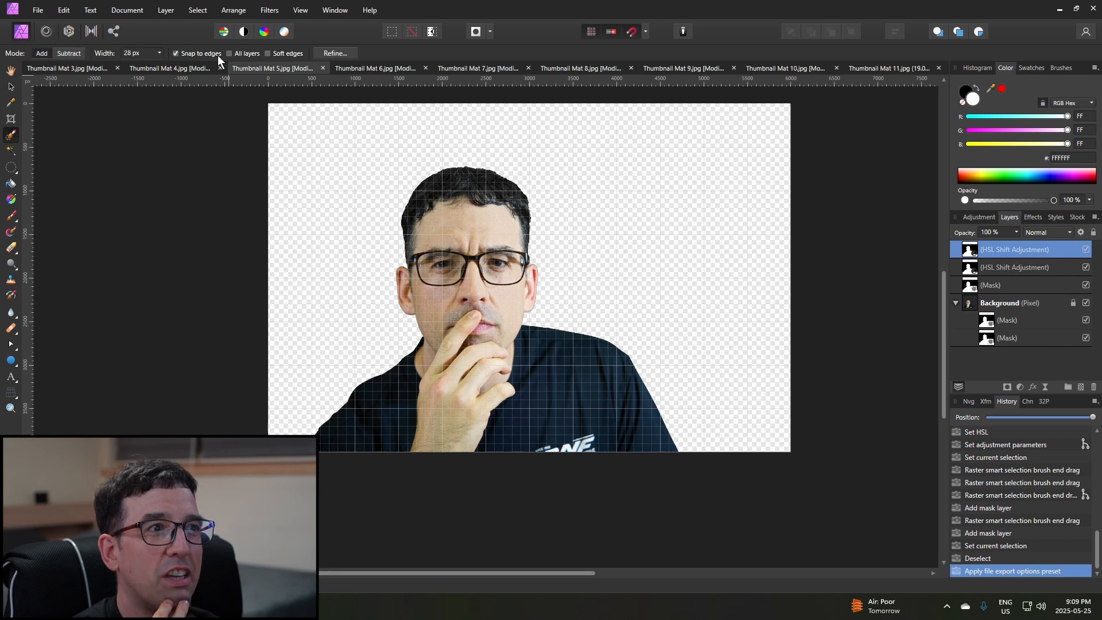
click(197, 69)
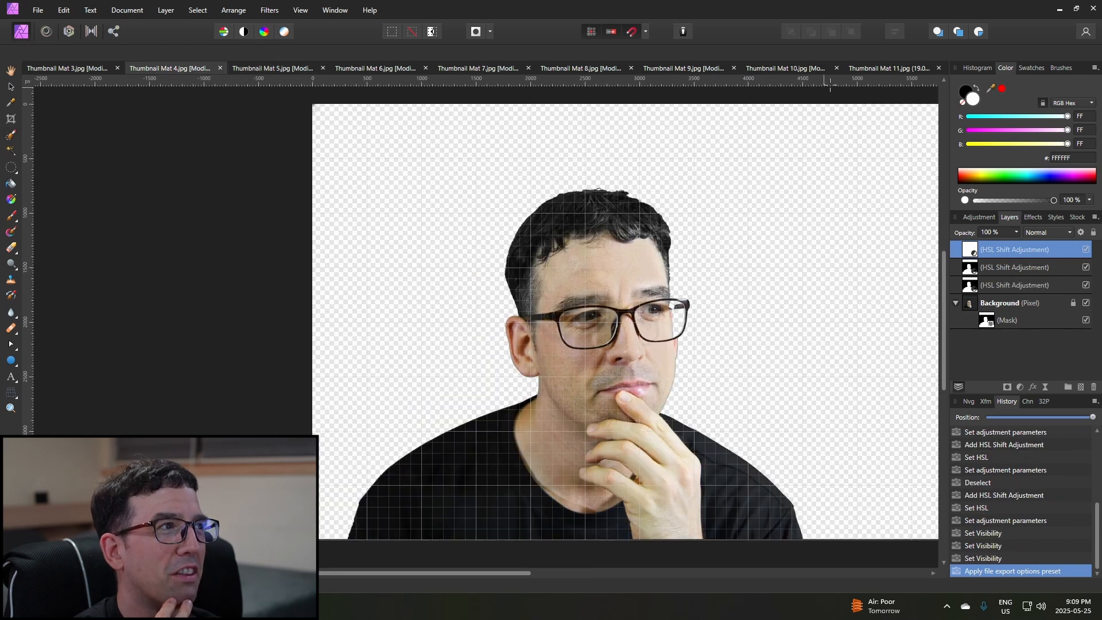
In thumbnail photo number 11, flood-select the green background beside the shoulder at 20 % tolerance with Contiguous enabled.
click(896, 69)
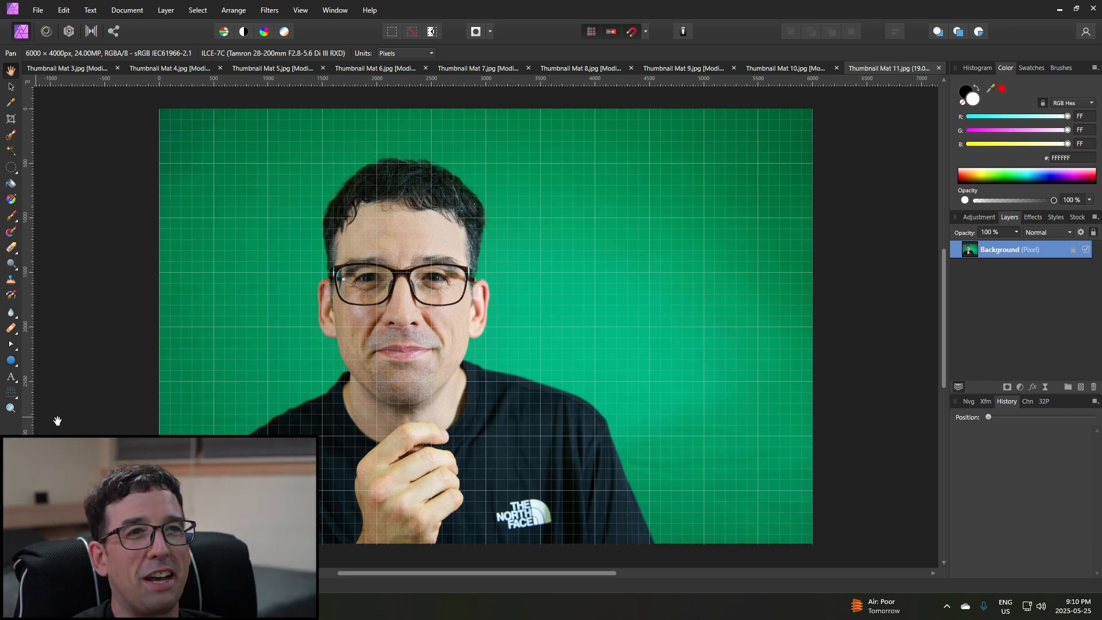
click(10, 151)
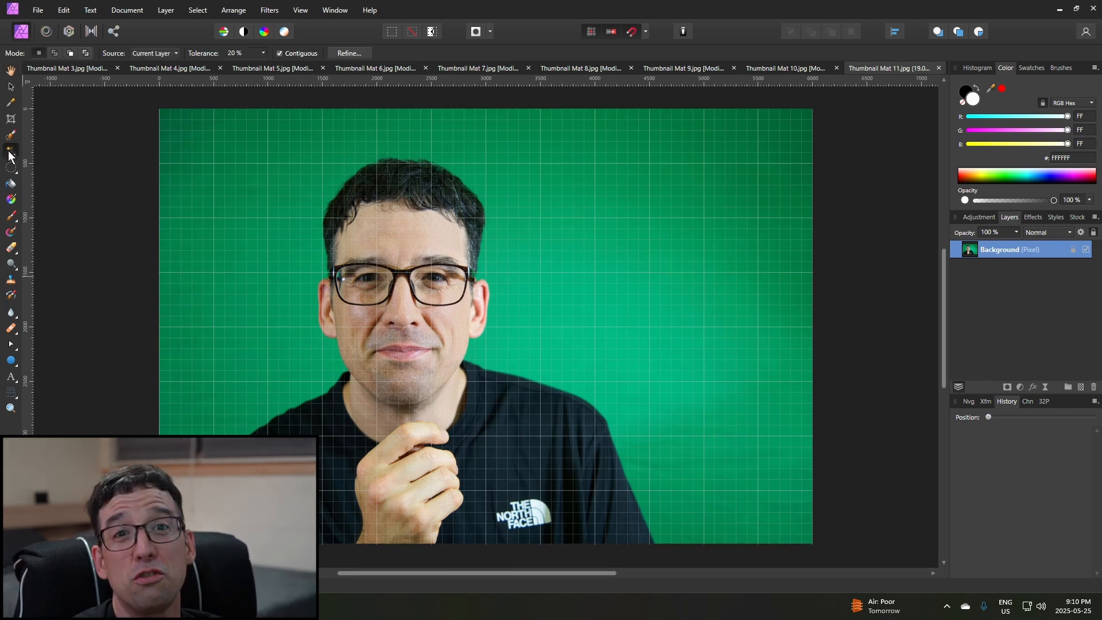
click(298, 370)
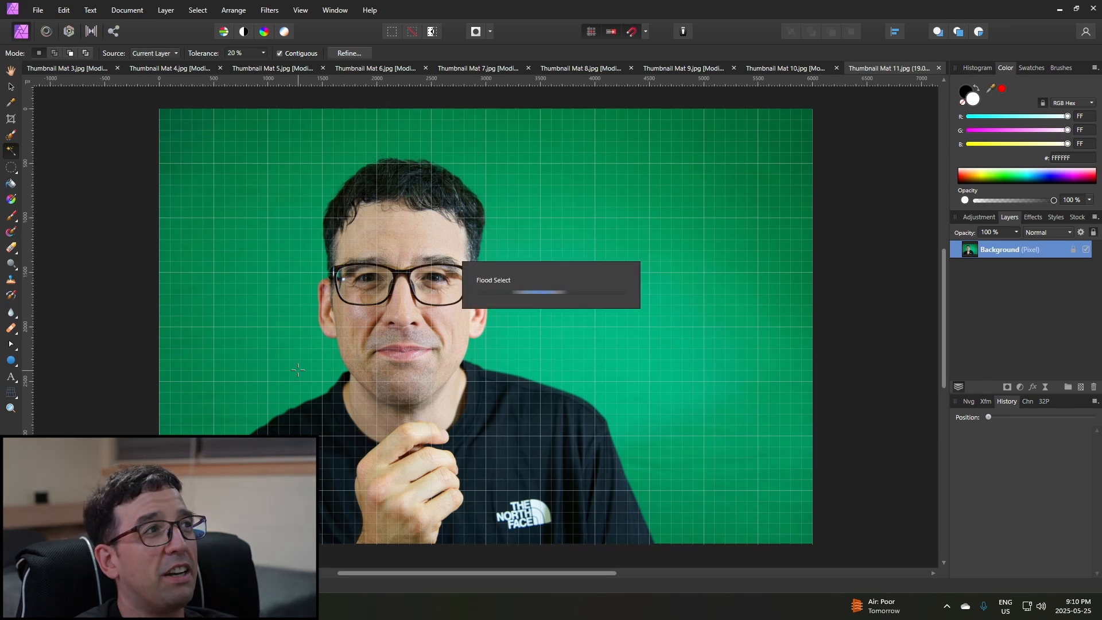